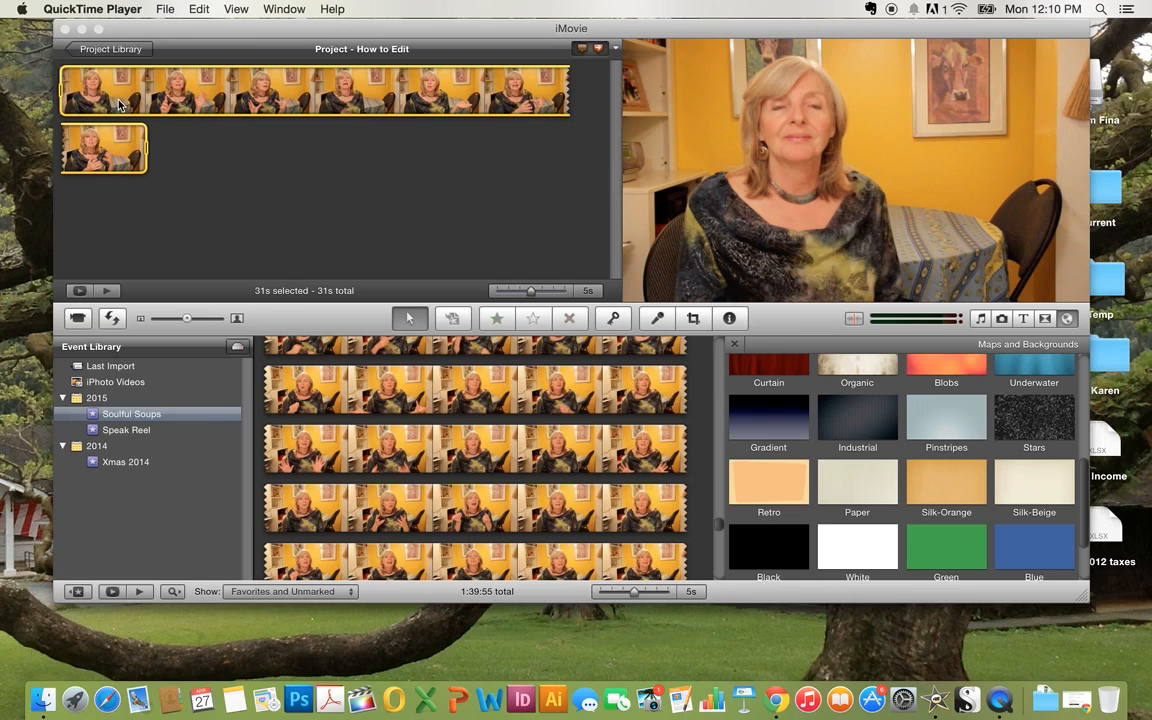
Step: Adjust the project clip's video to 103% exposure, 9% brightness, 21% contrast and 121% saturation
{"action": "left_click", "coordinate": [116, 98]}
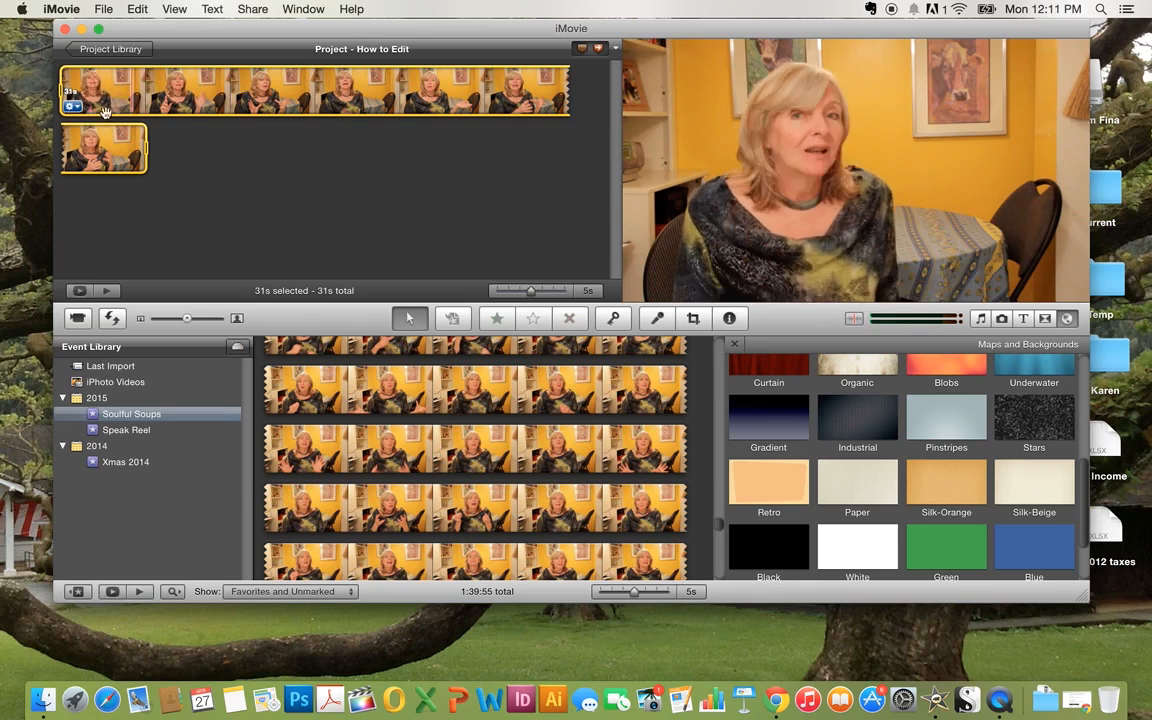
{"action": "left_click", "coordinate": [76, 109]}
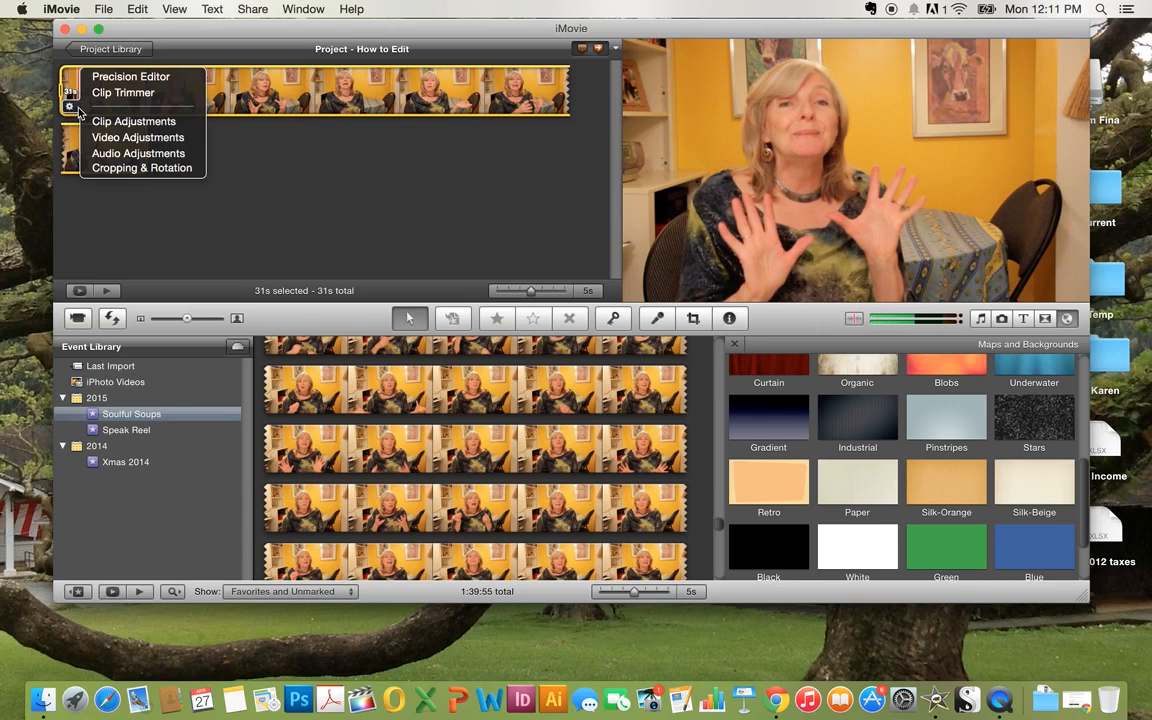
{"action": "left_click", "coordinate": [215, 93]}
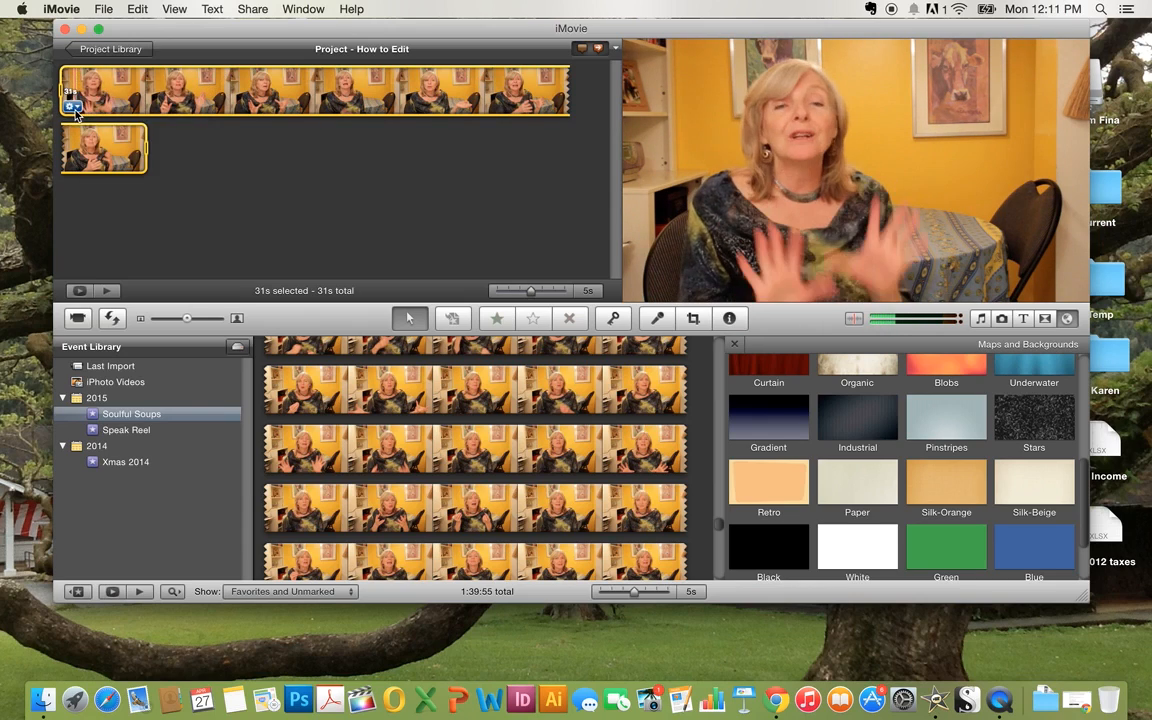
{"action": "left_click", "coordinate": [76, 107]}
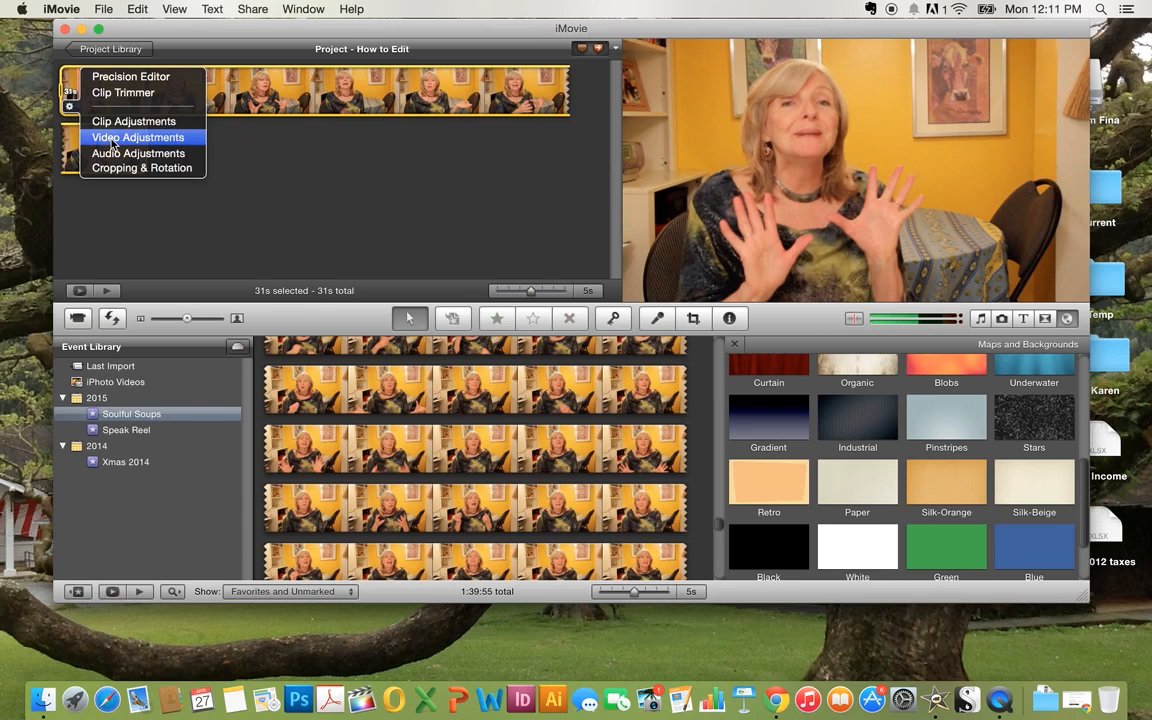
{"action": "left_click", "coordinate": [113, 143]}
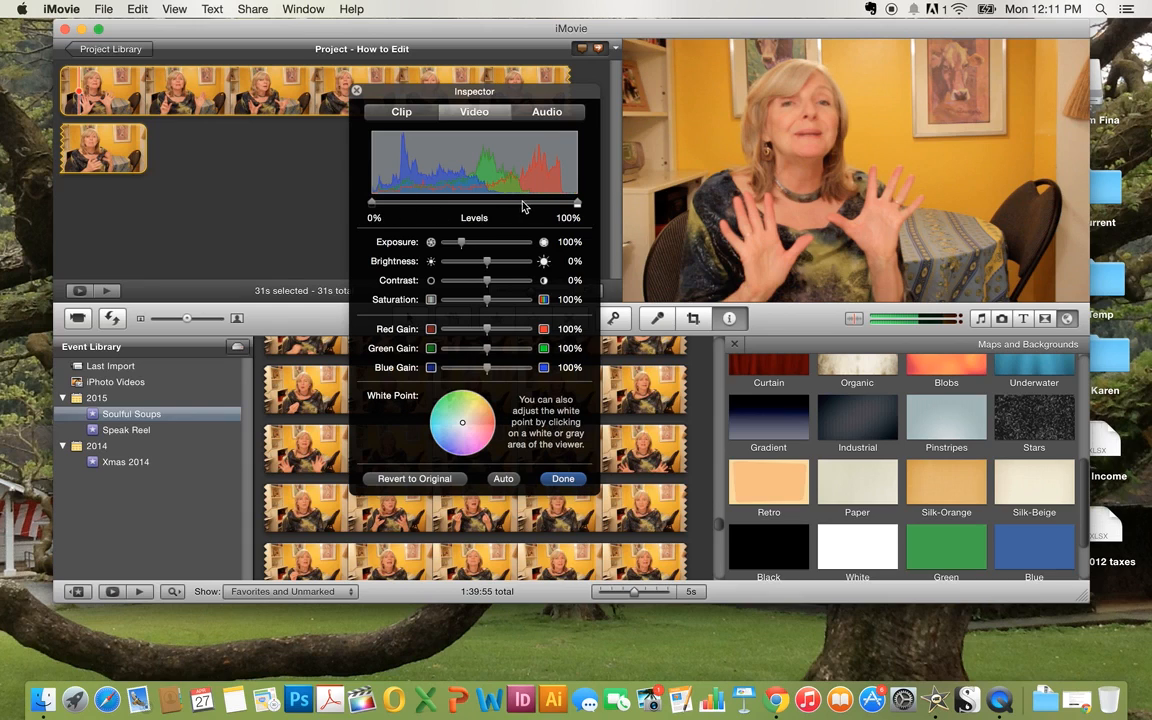
{"action": "mouse_move", "coordinate": [578, 206]}
{"action": "left_mouse_down"}
{"action": "mouse_move", "coordinate": [520, 208]}
{"action": "mouse_move", "coordinate": [578, 206]}
{"action": "left_mouse_up"}
{"action": "left_click_drag", "start_coordinate": [462, 247], "coordinate": [489, 265]}
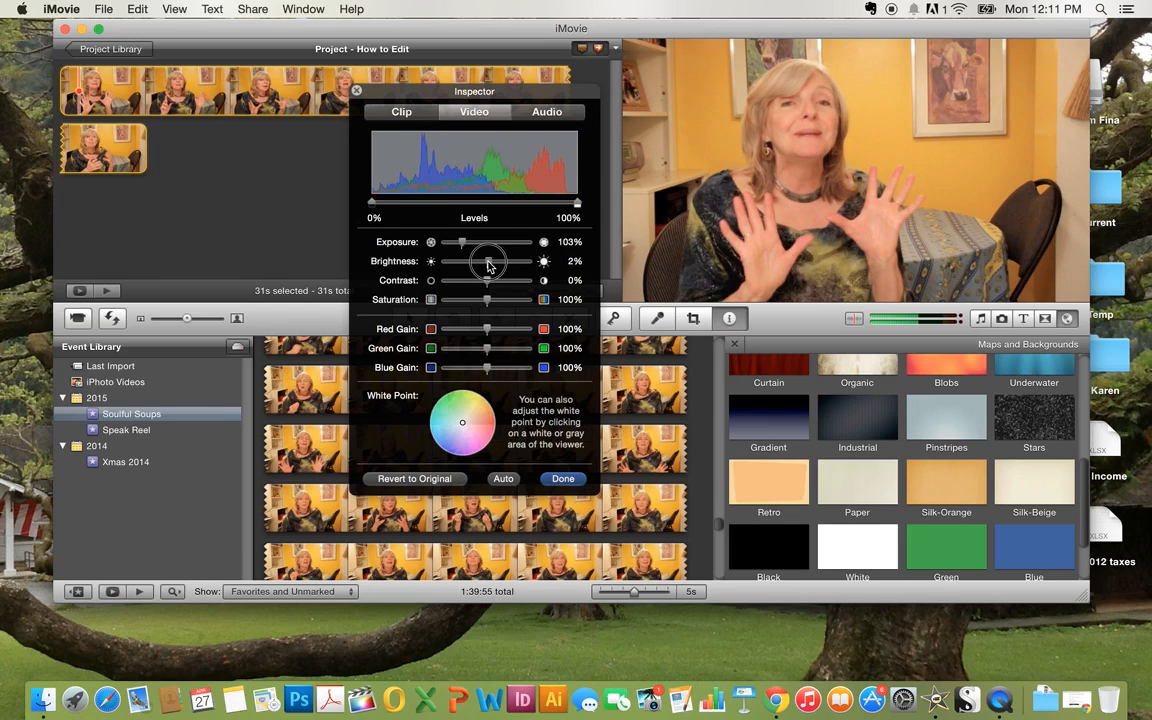
{"action": "left_click_drag", "start_coordinate": [489, 265], "coordinate": [495, 284]}
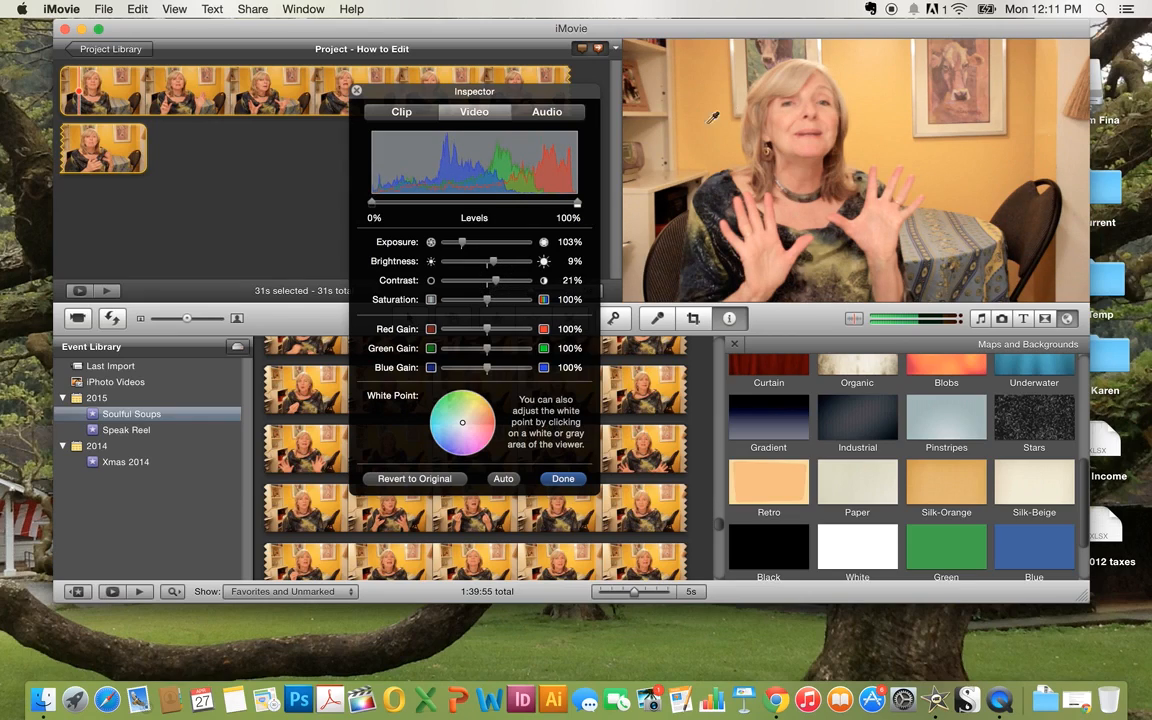
{"action": "left_click_drag", "start_coordinate": [487, 300], "coordinate": [495, 304]}
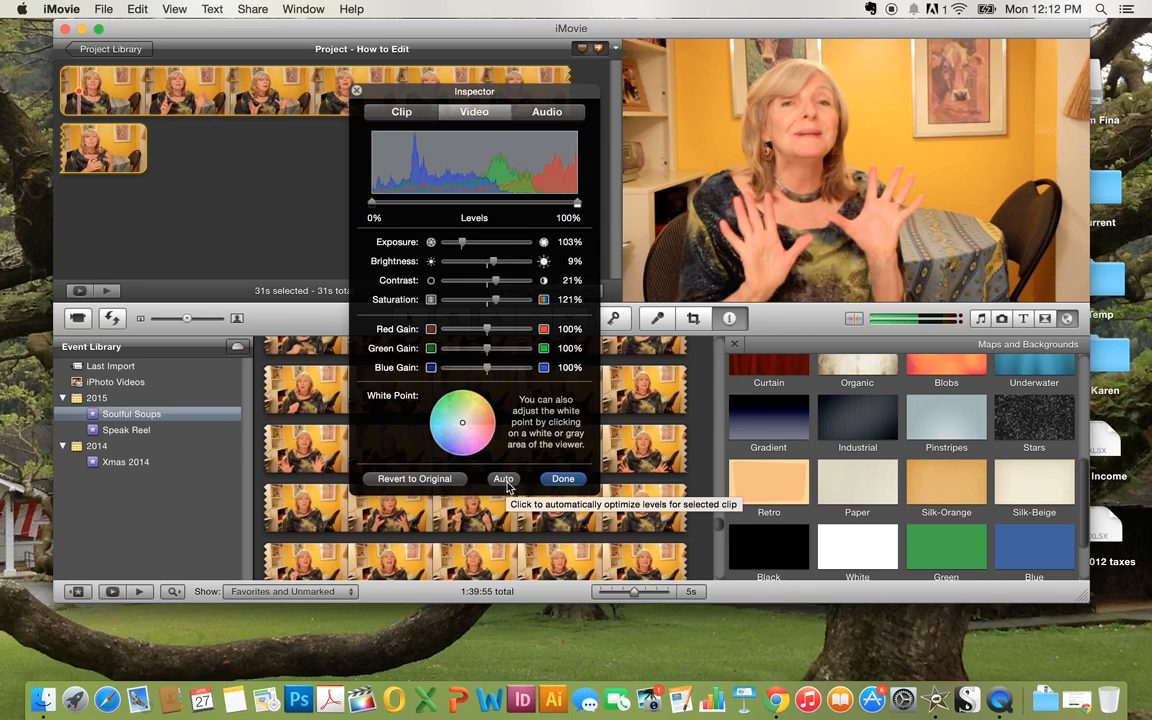
{"action": "left_click", "coordinate": [563, 480]}
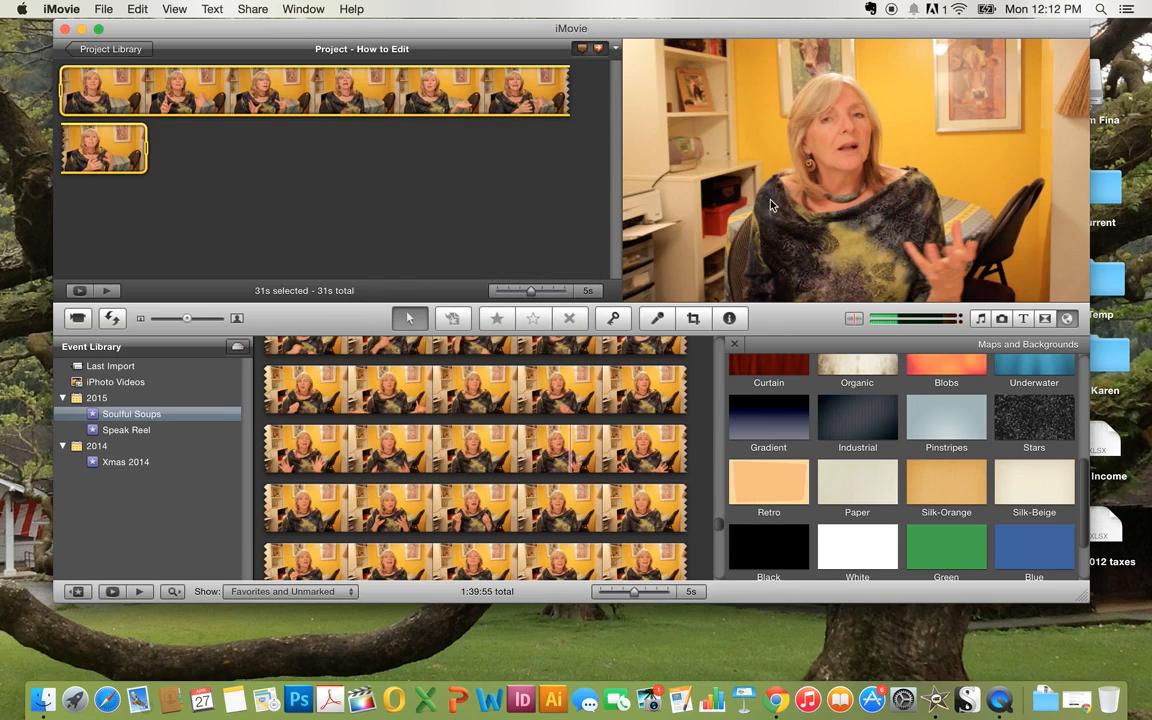
Step: Play through the opening of the project clip and split it about 8 seconds in
{"action": "mouse_move", "coordinate": [164, 96]}
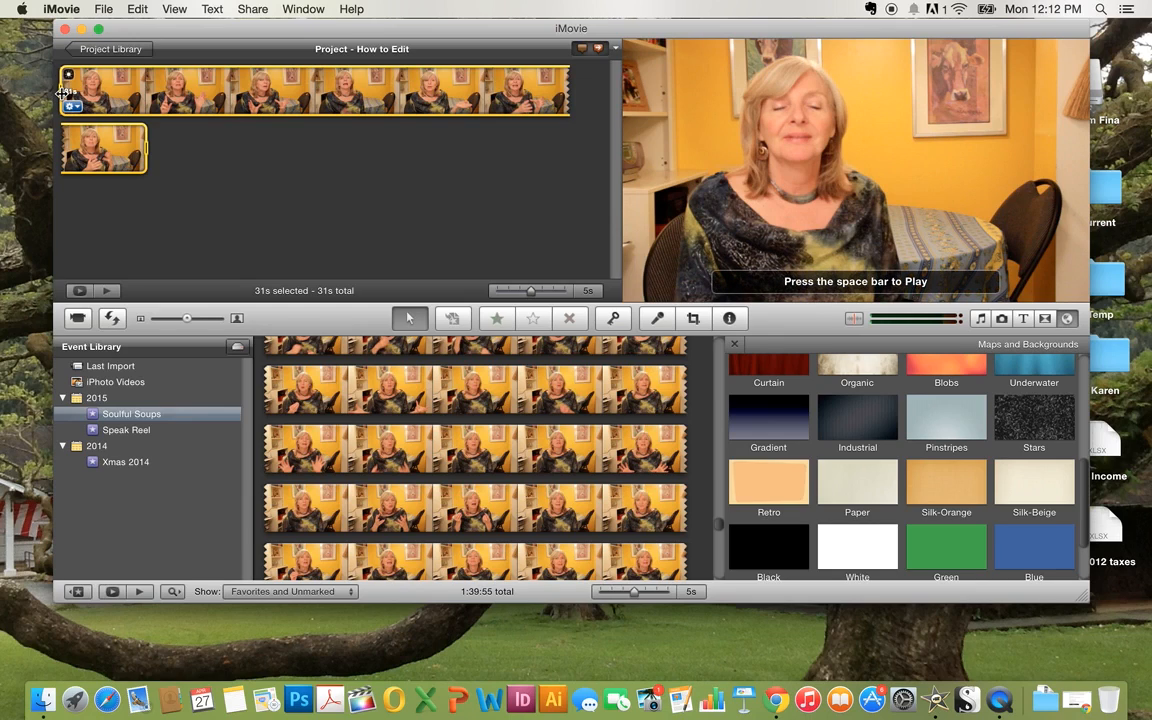
{"action": "key", "text": "space"}
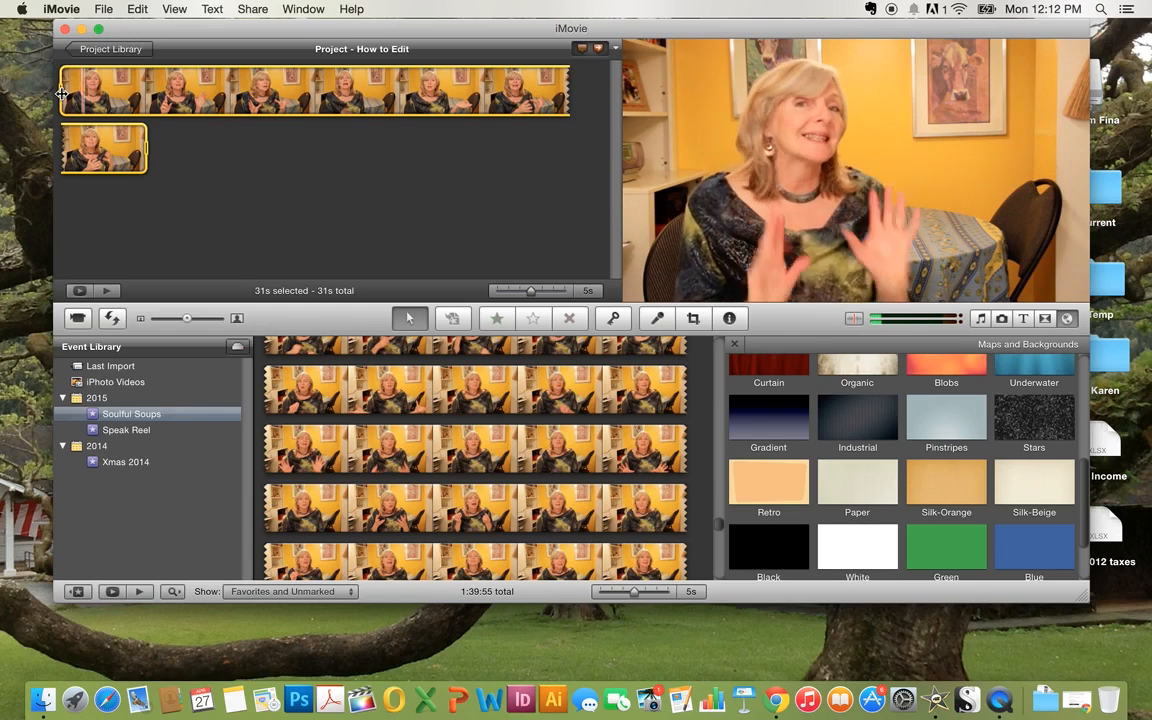
{"action": "left_click_drag", "start_coordinate": [61, 93], "coordinate": [155, 90]}
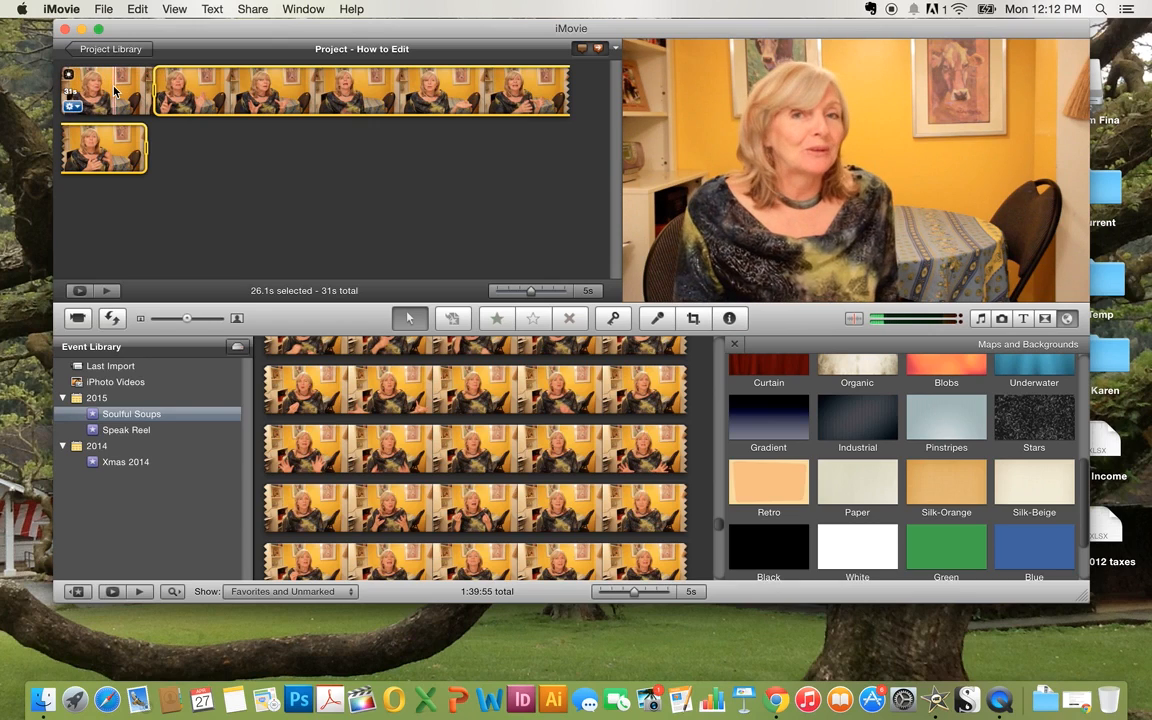
{"action": "key", "text": "space"}
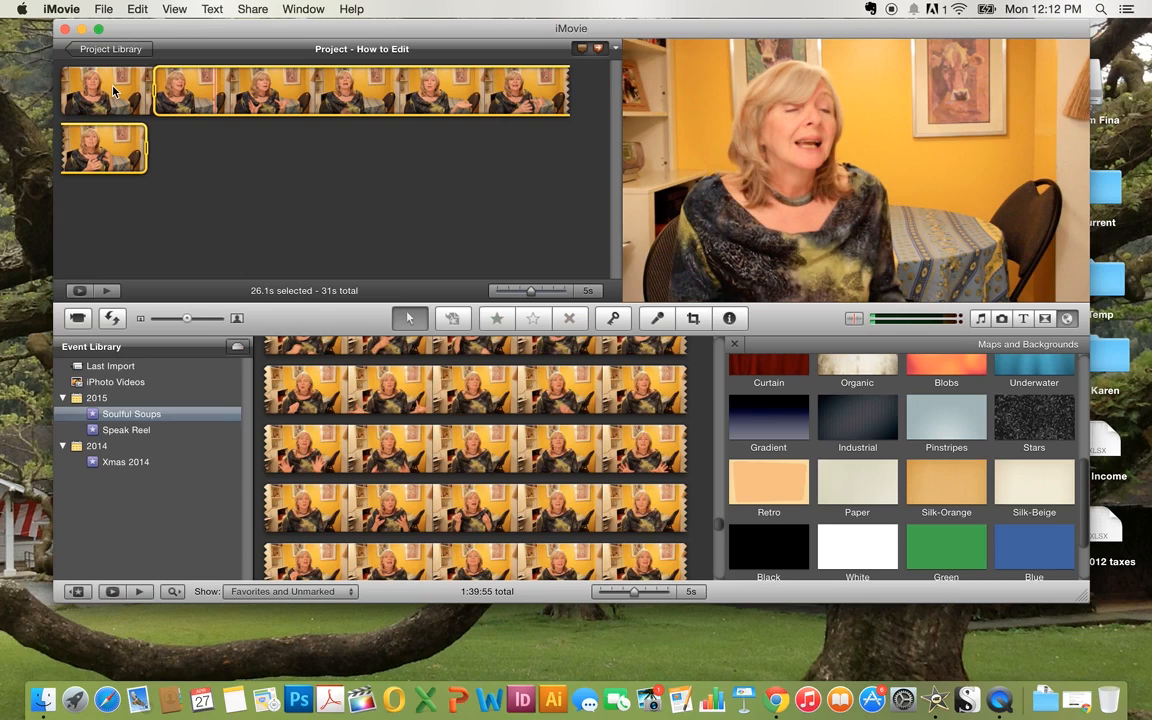
{"action": "left_click_drag", "start_coordinate": [154, 84], "coordinate": [202, 90]}
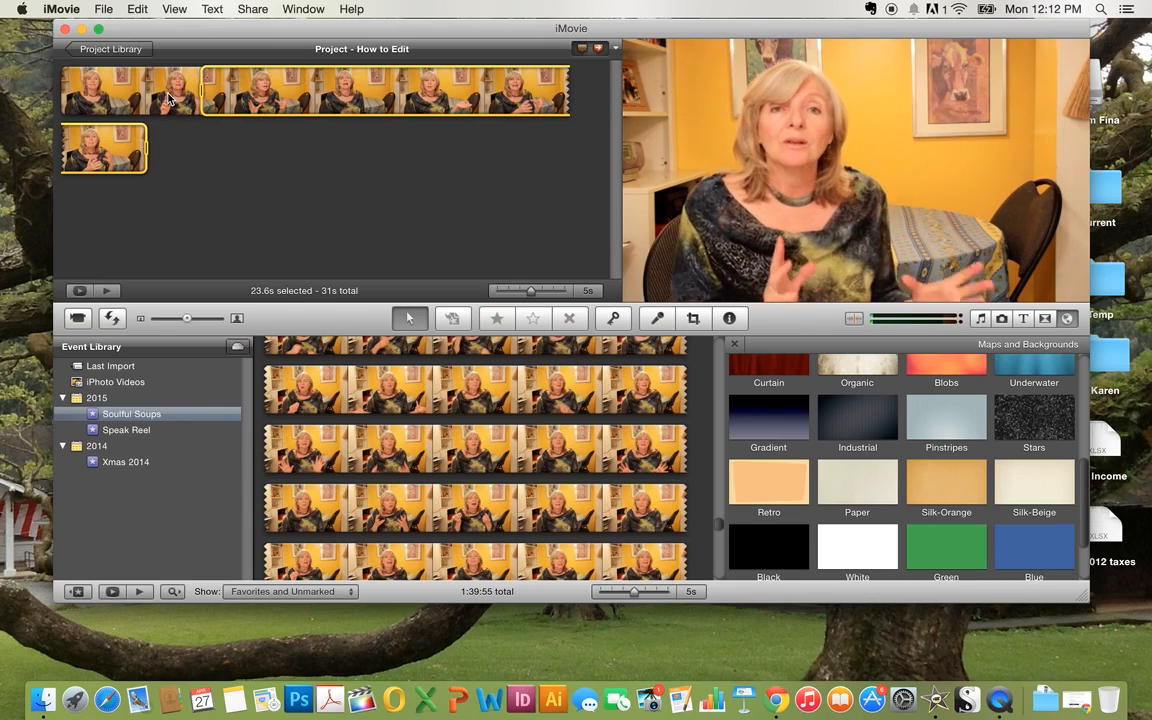
{"action": "left_click_drag", "start_coordinate": [202, 94], "coordinate": [214, 94]}
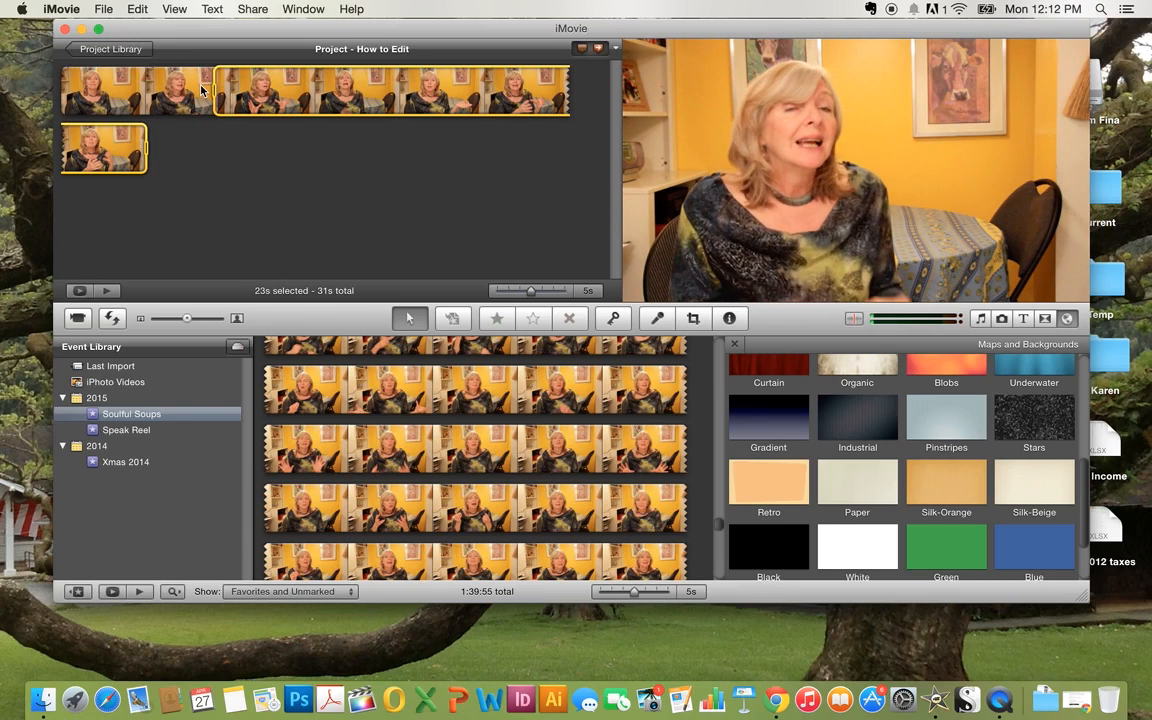
{"action": "left_click", "coordinate": [137, 9]}
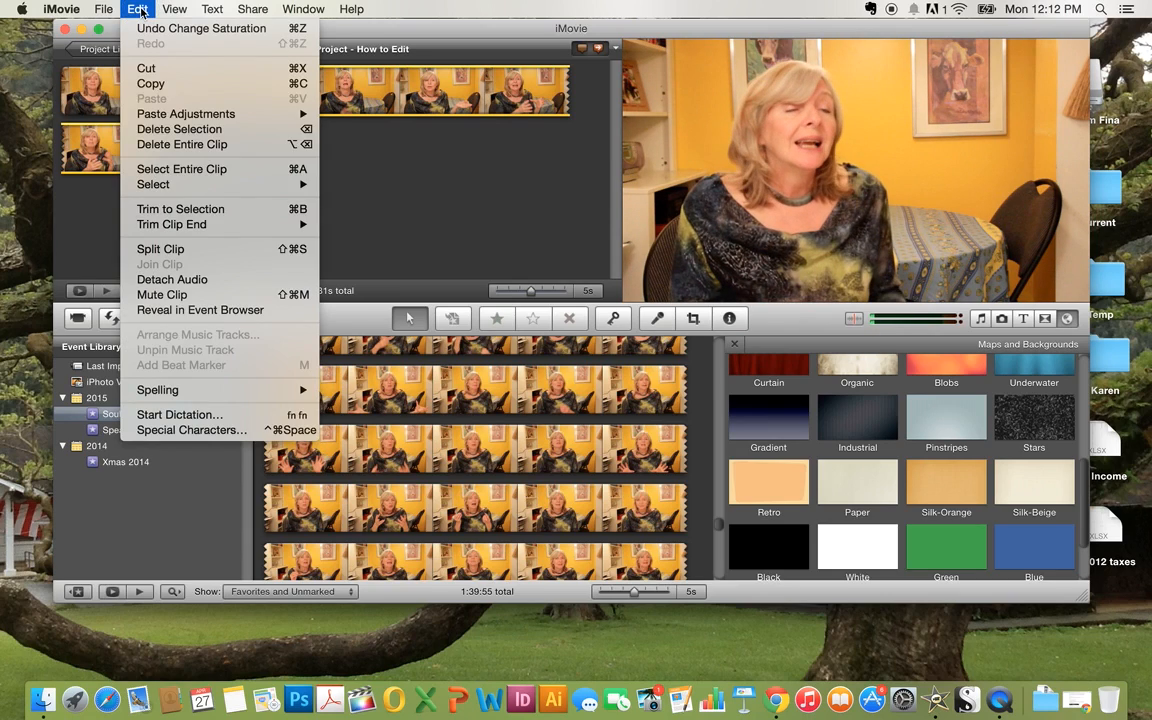
{"action": "left_click", "coordinate": [204, 252]}
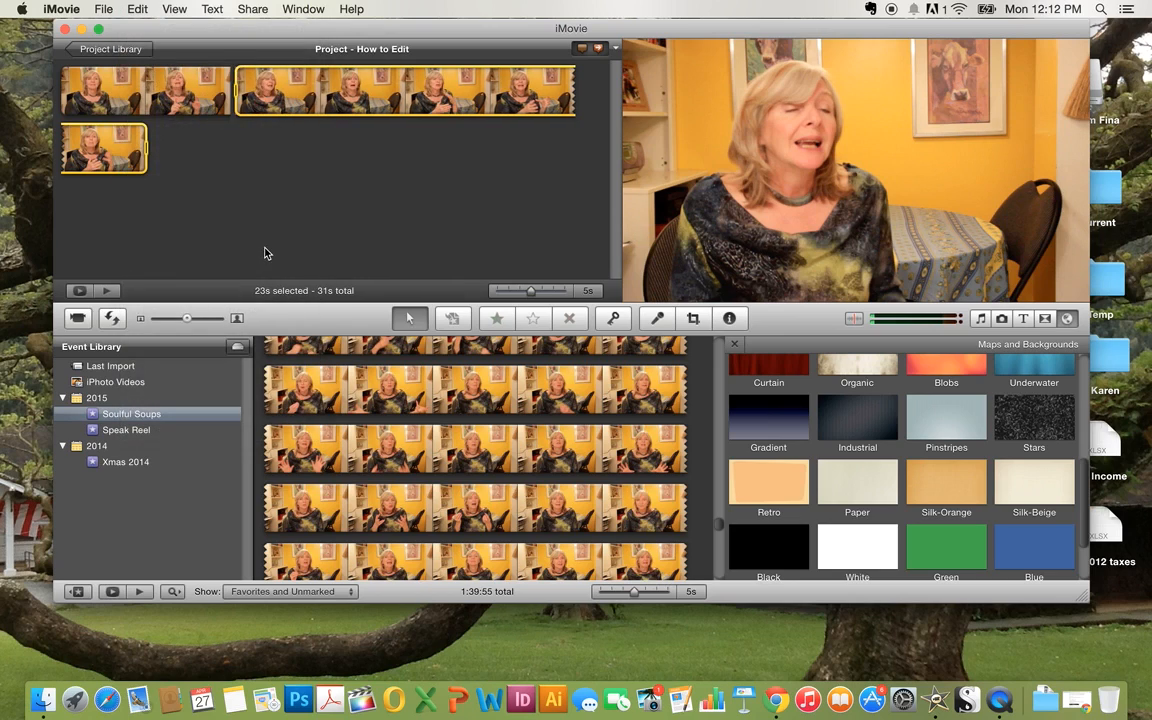
{"action": "left_click", "coordinate": [268, 138]}
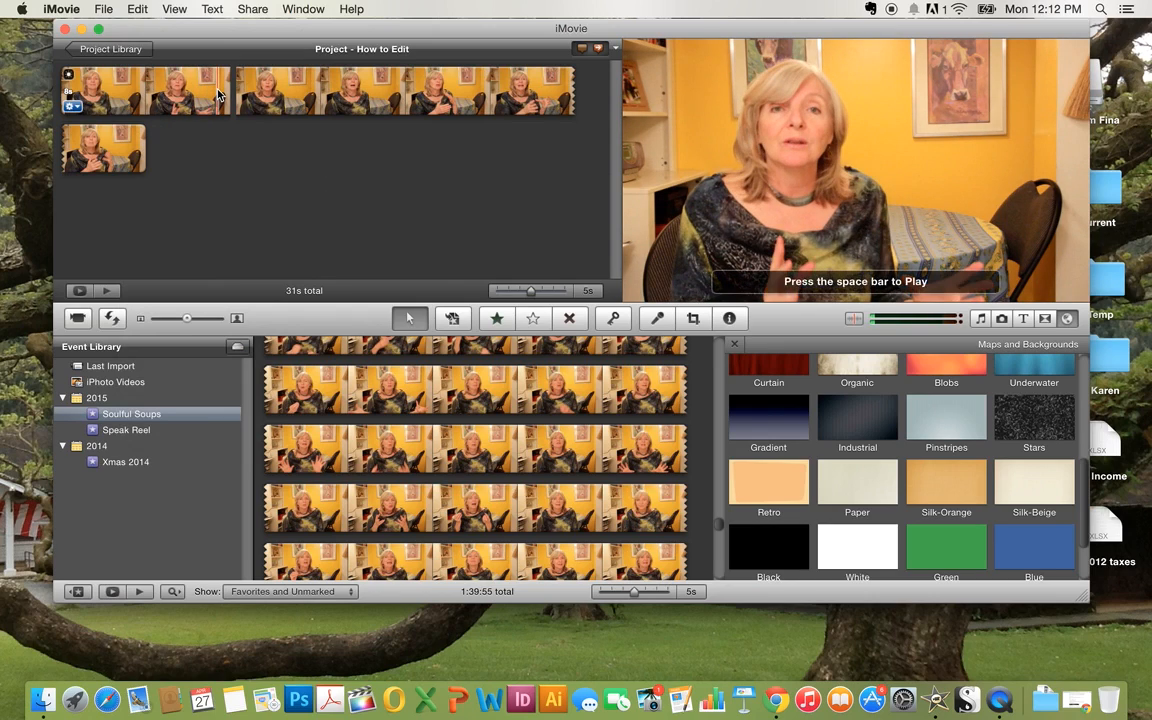
Step: Play back the project and split the second clip about 6.5 seconds after its start
{"action": "key", "text": "space"}
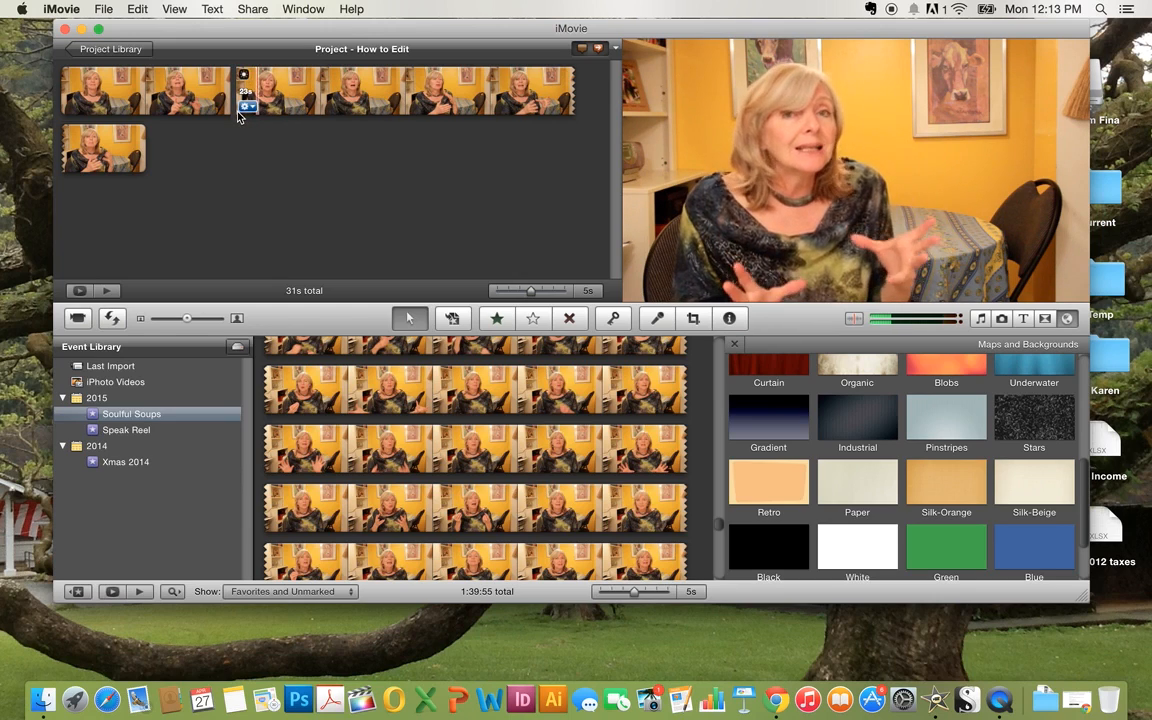
{"action": "key", "text": "XF86AudioRaiseVolume"}
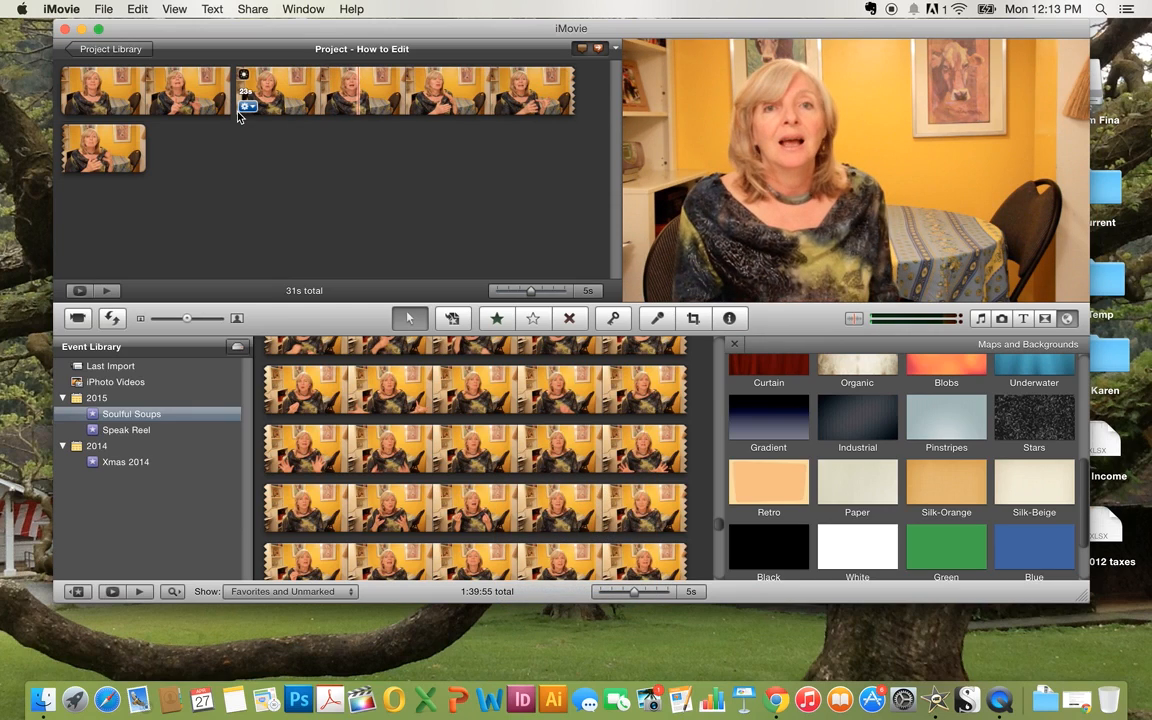
{"action": "left_click", "coordinate": [248, 106]}
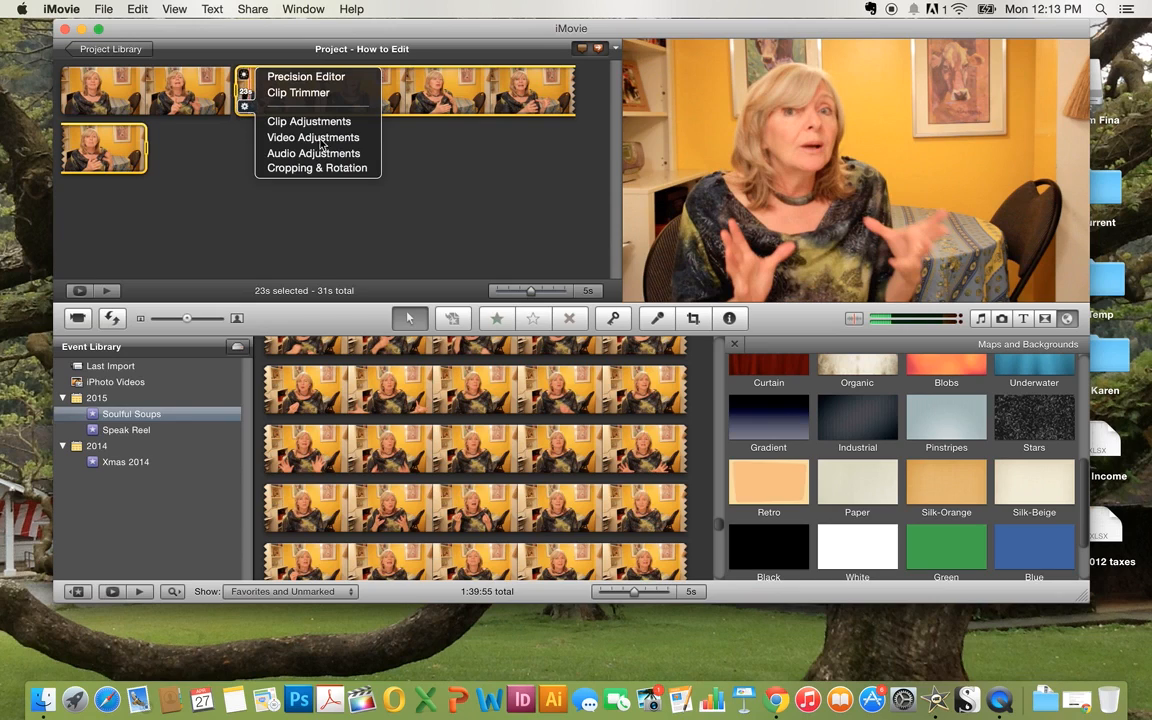
{"action": "left_click", "coordinate": [405, 155]}
{"action": "left_click_drag", "start_coordinate": [237, 90], "coordinate": [423, 87]}
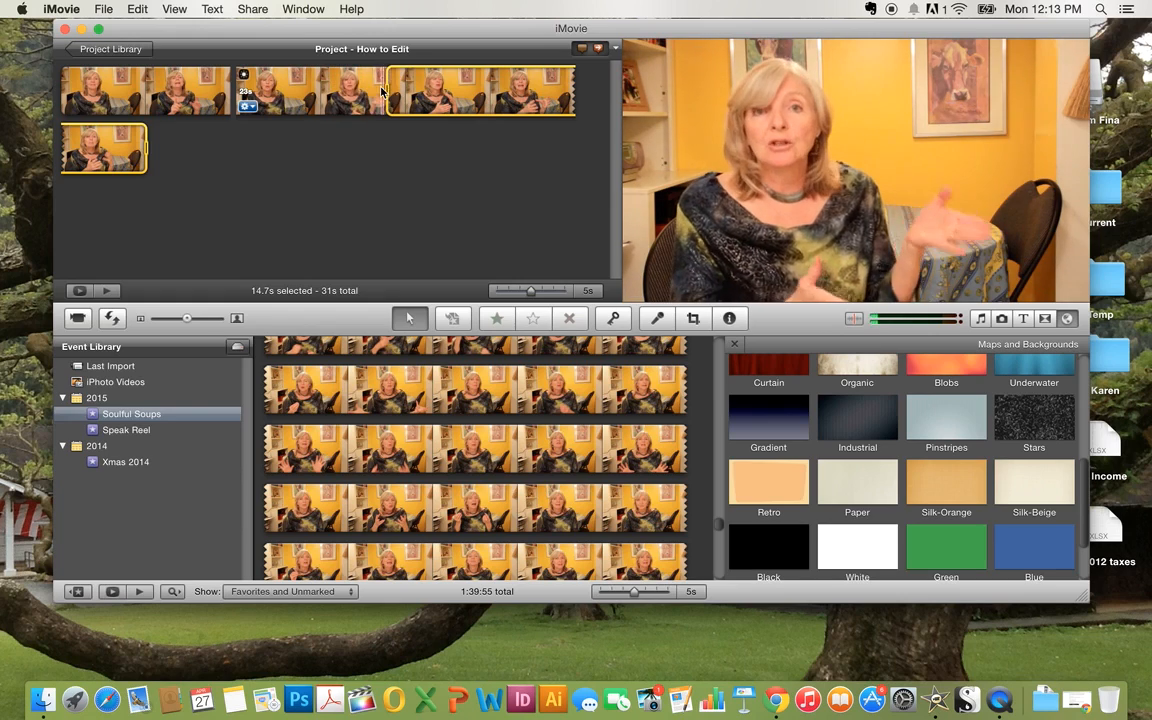
{"action": "left_click_drag", "start_coordinate": [387, 91], "coordinate": [317, 91]}
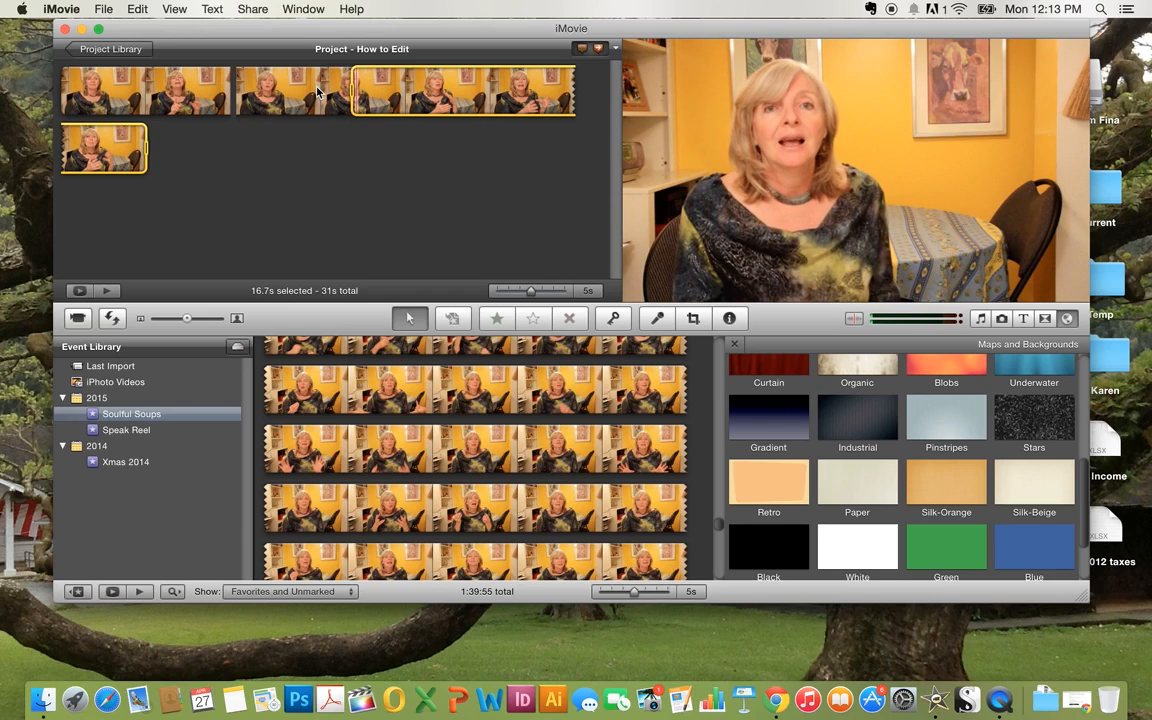
{"action": "left_click_drag", "start_coordinate": [348, 91], "coordinate": [355, 87]}
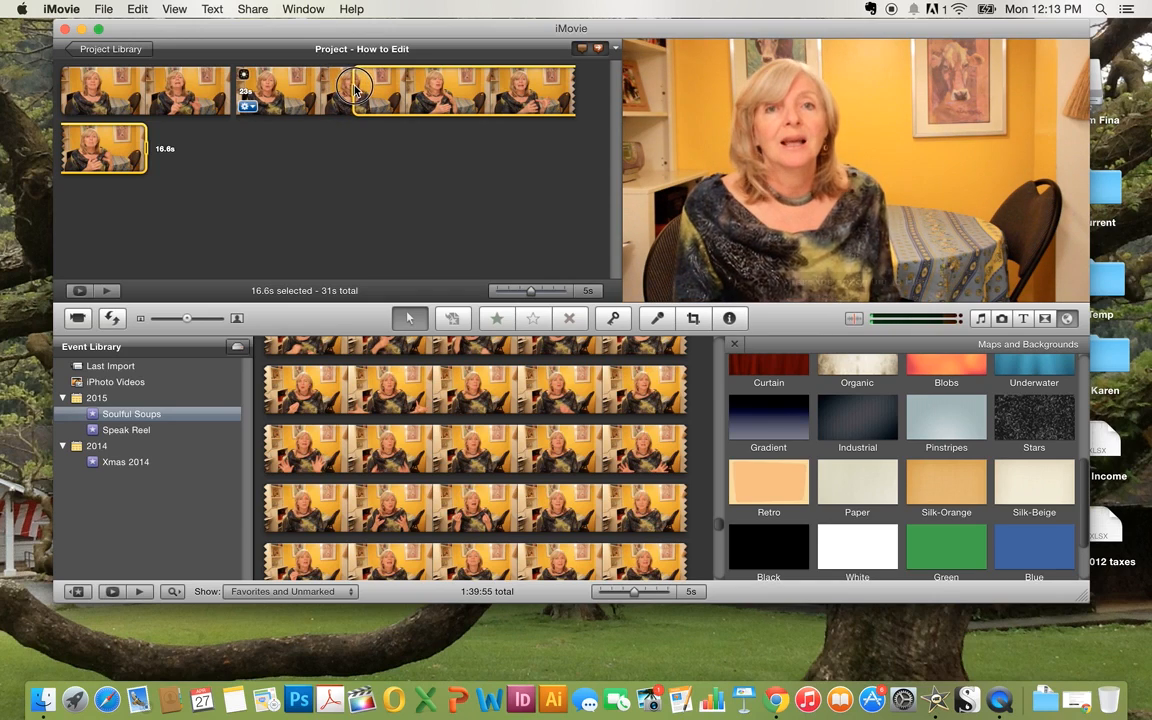
{"action": "left_click", "coordinate": [137, 9]}
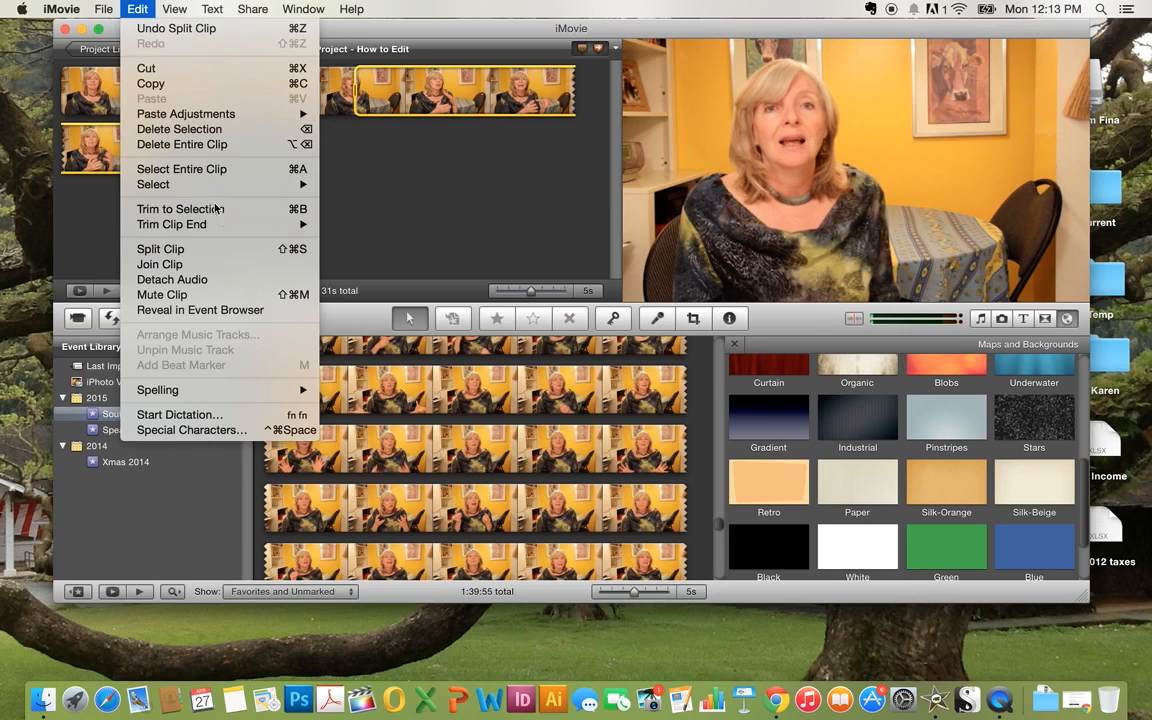
{"action": "left_click", "coordinate": [205, 249]}
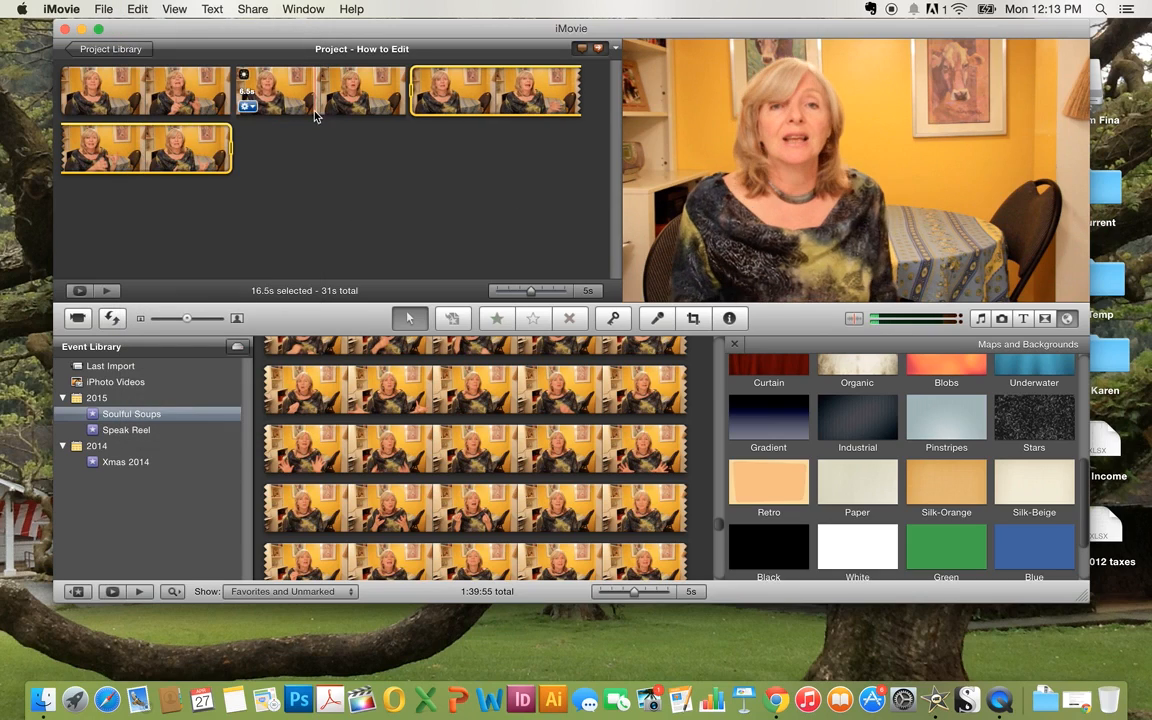
Step: Crop the middle clip to about three quarters of the frame, centred on the woman's face, and play back the result
{"action": "left_click", "coordinate": [284, 97]}
{"action": "left_click", "coordinate": [248, 106]}
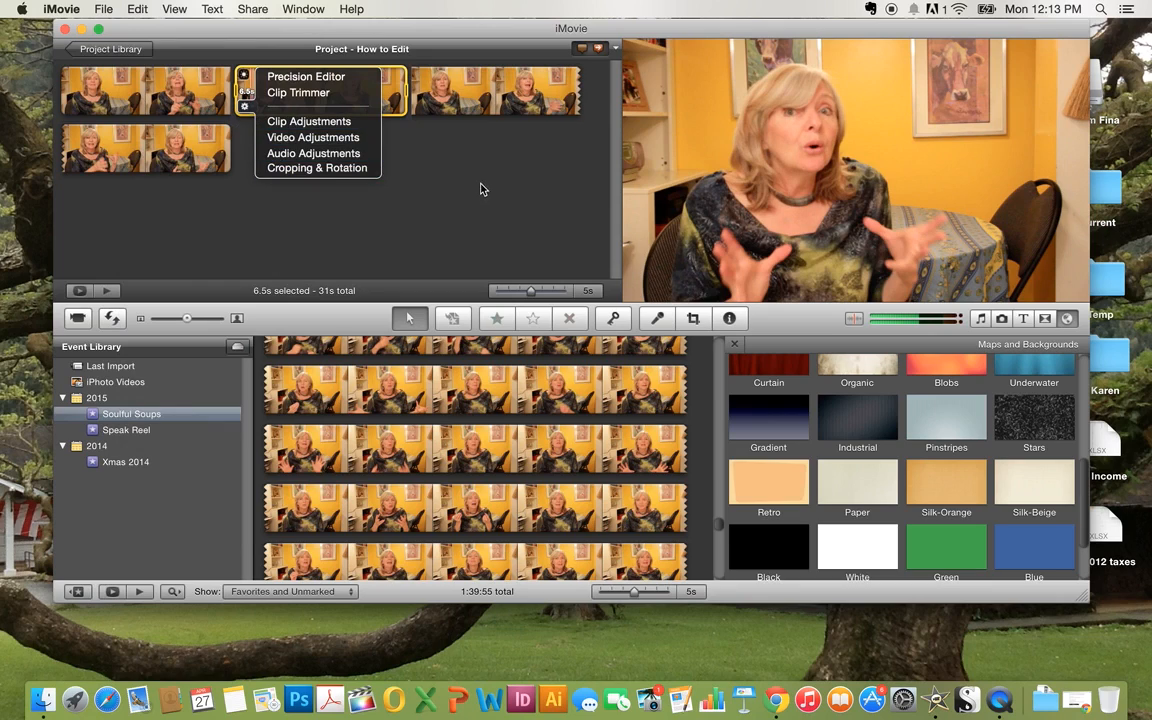
{"action": "left_click", "coordinate": [481, 189]}
{"action": "left_click", "coordinate": [245, 105]}
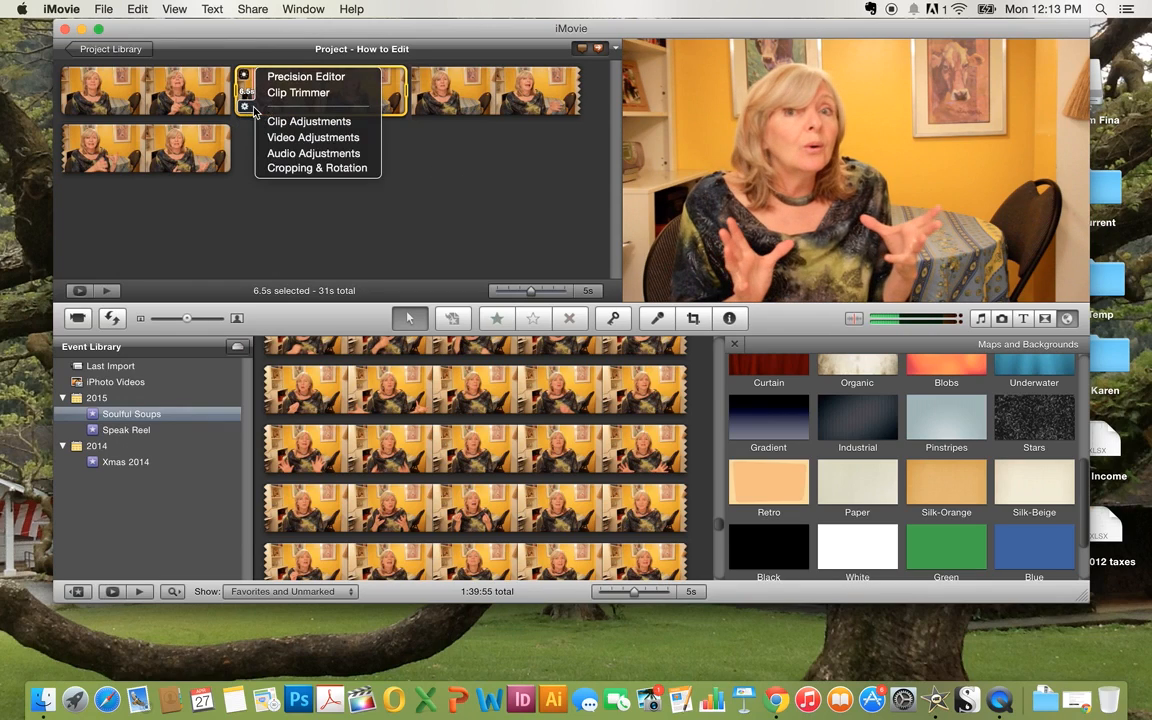
{"action": "left_click", "coordinate": [276, 170]}
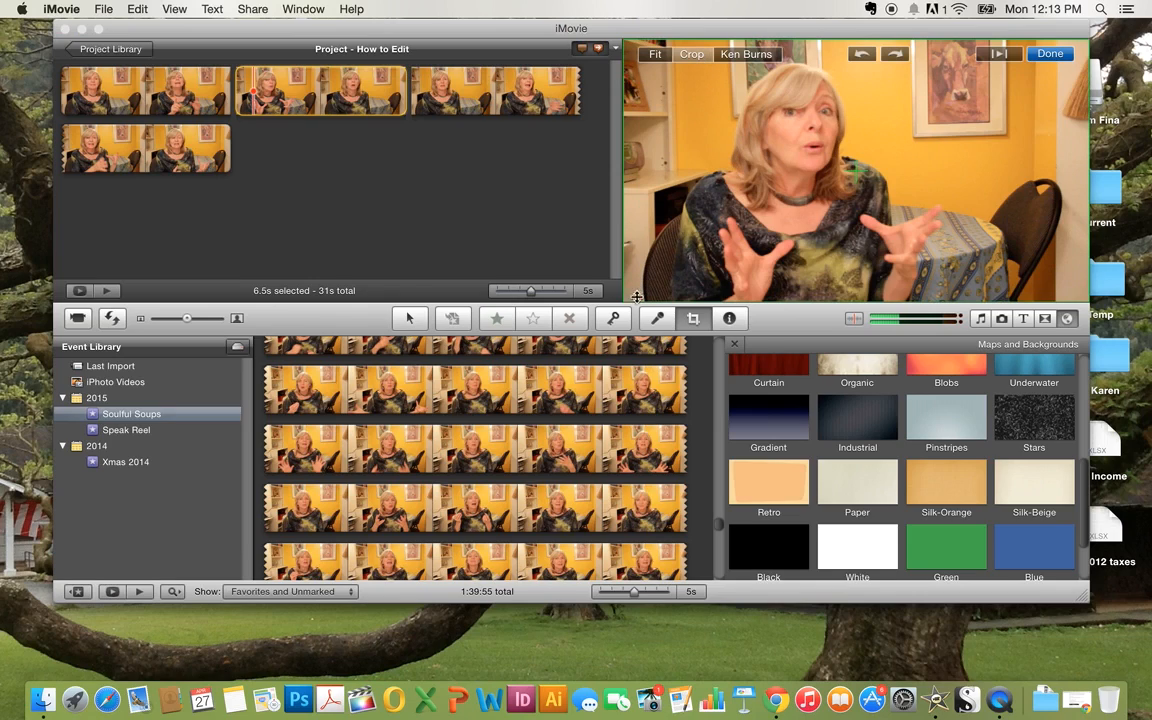
{"action": "left_click_drag", "start_coordinate": [637, 296], "coordinate": [744, 238]}
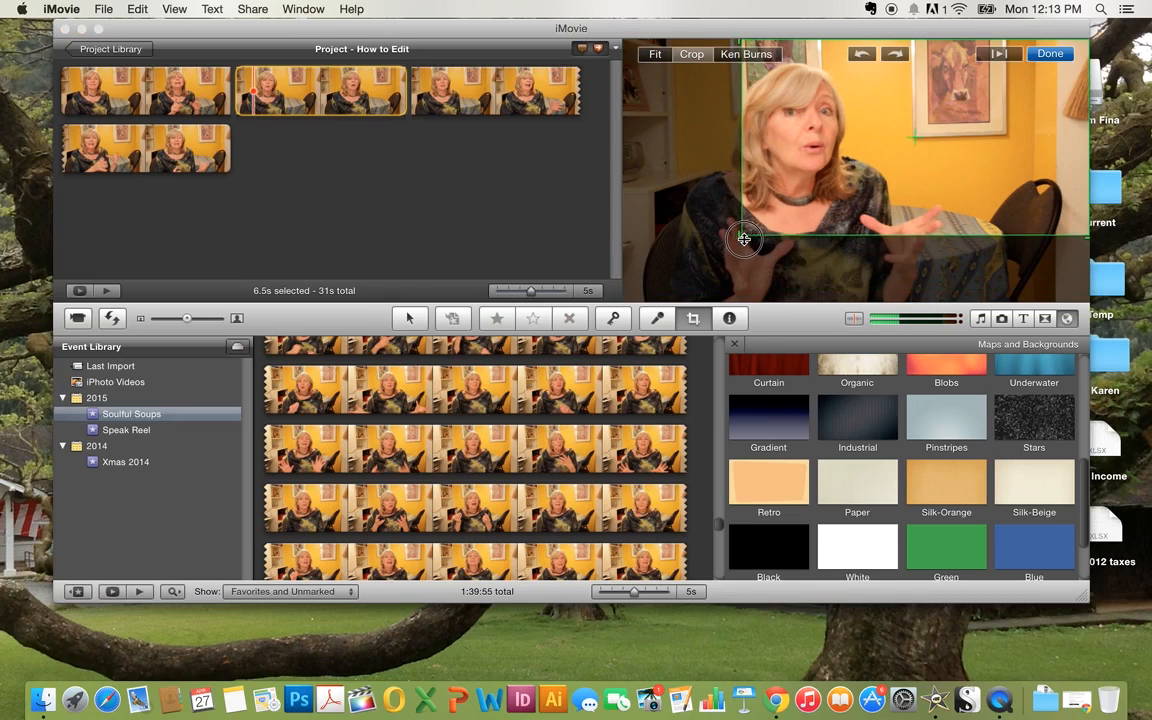
{"action": "left_click_drag", "start_coordinate": [927, 146], "coordinate": [823, 156]}
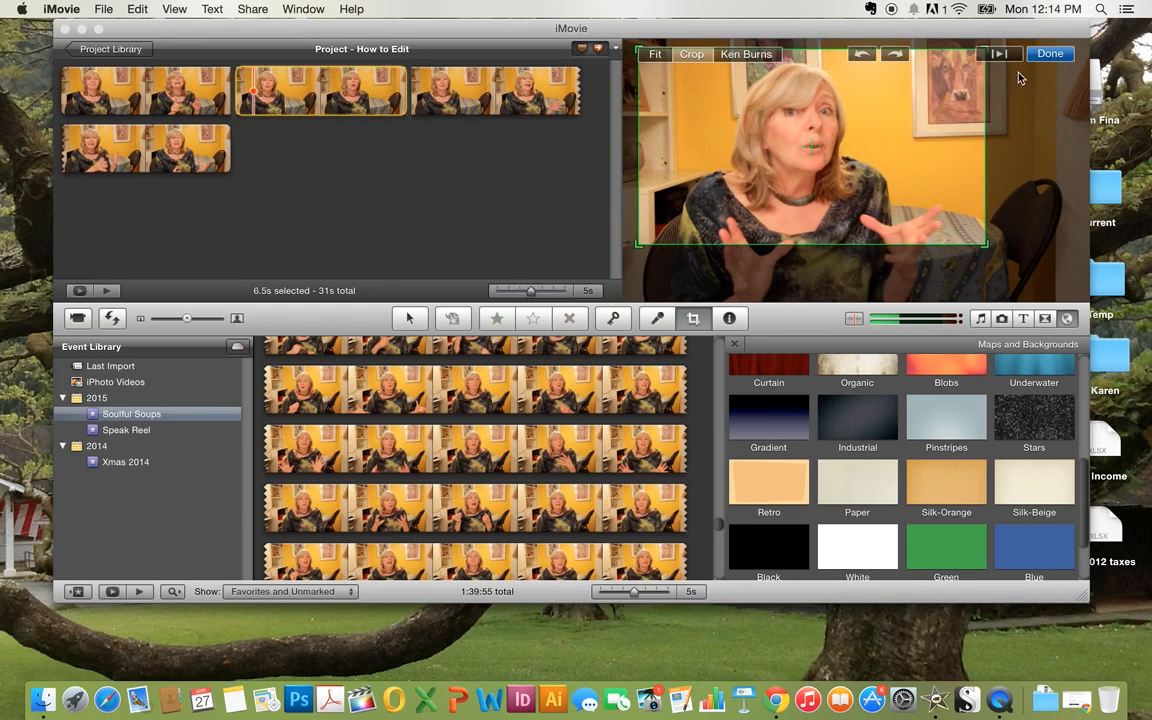
{"action": "left_click", "coordinate": [1050, 53]}
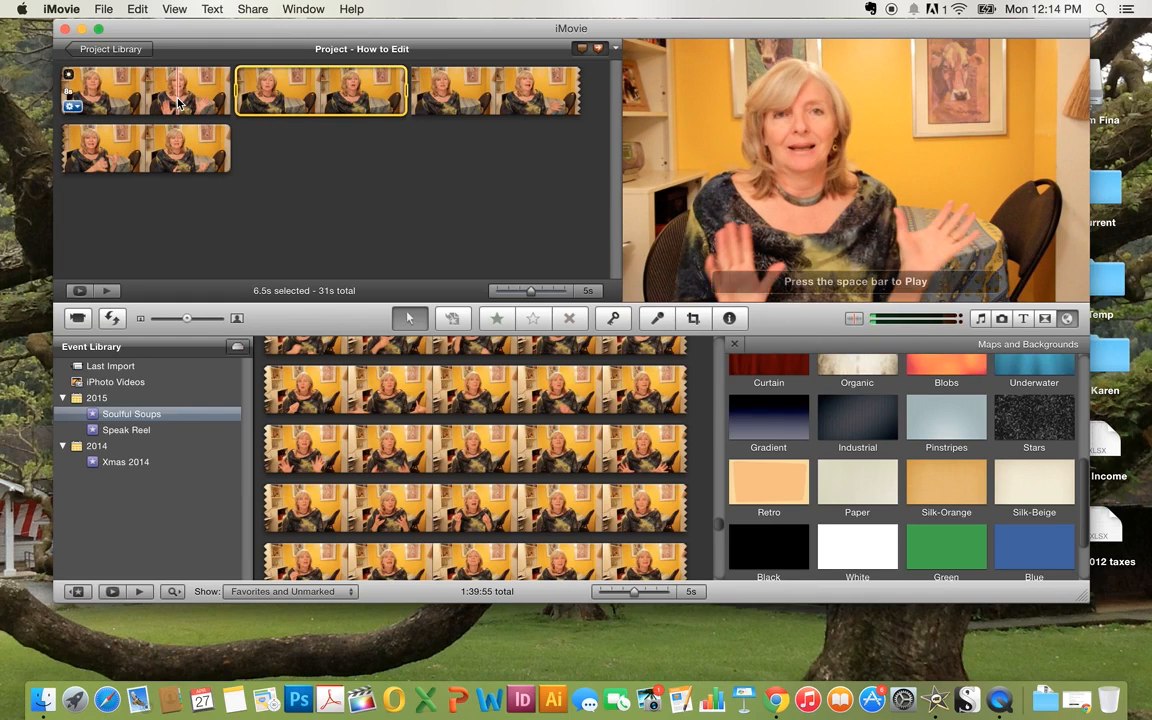
{"action": "key", "text": "space"}
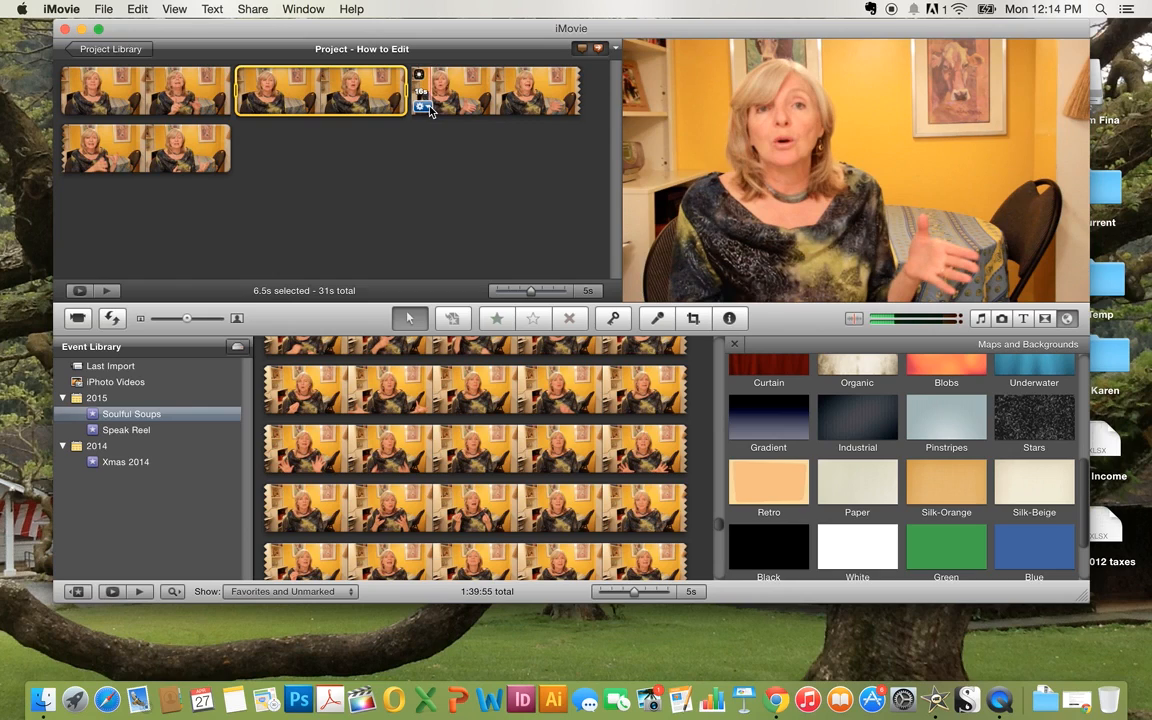
Step: Apply a Ken Burns zoom to the last clip, ending on about two thirds of the frame around the woman's face, and play from the middle clip
{"action": "left_click", "coordinate": [425, 107]}
{"action": "left_click", "coordinate": [405, 137]}
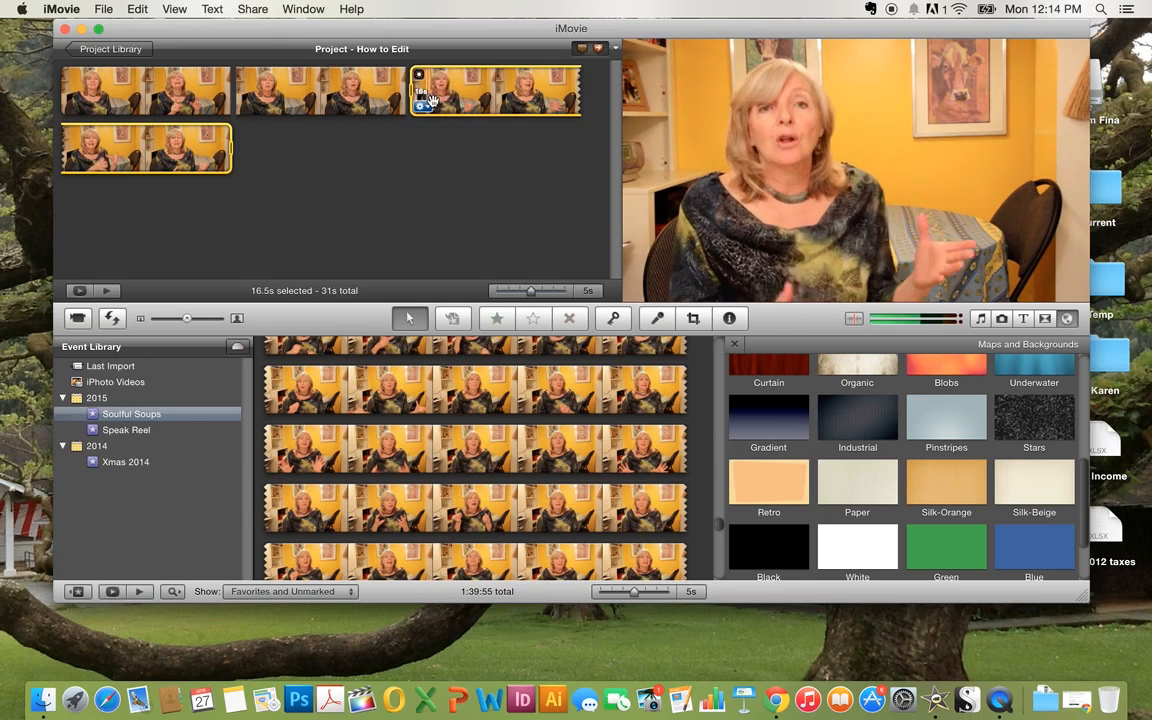
{"action": "left_click", "coordinate": [420, 107]}
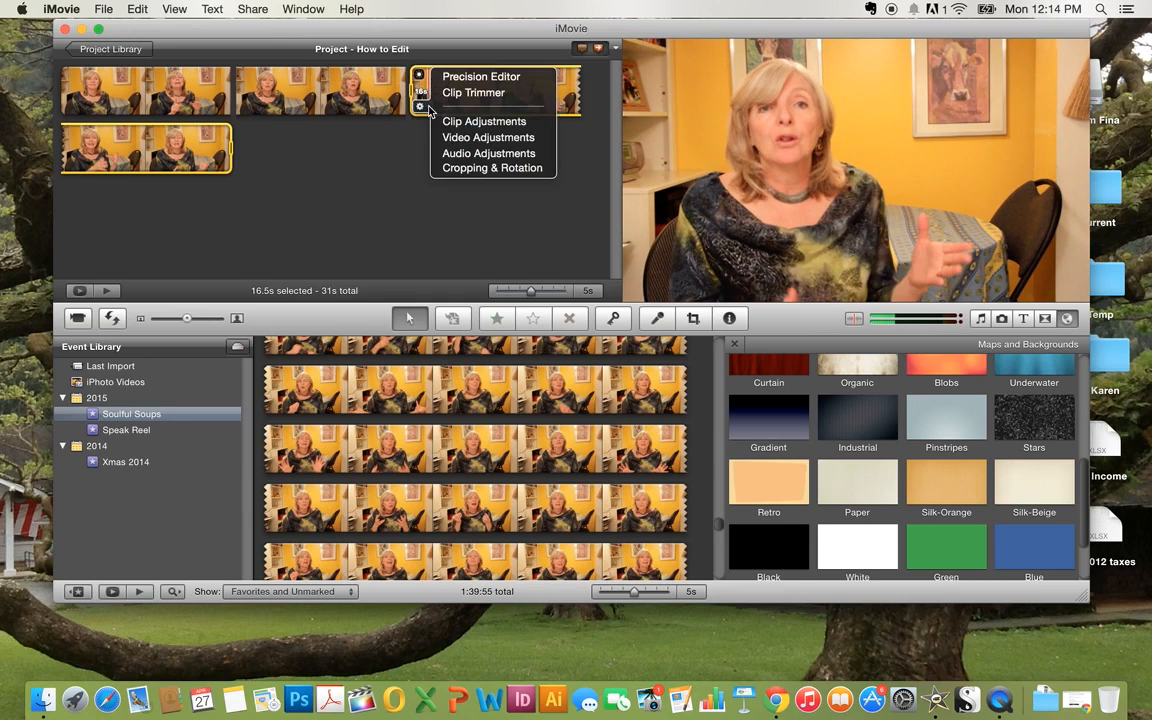
{"action": "left_click", "coordinate": [476, 168]}
{"action": "left_click", "coordinate": [750, 54]}
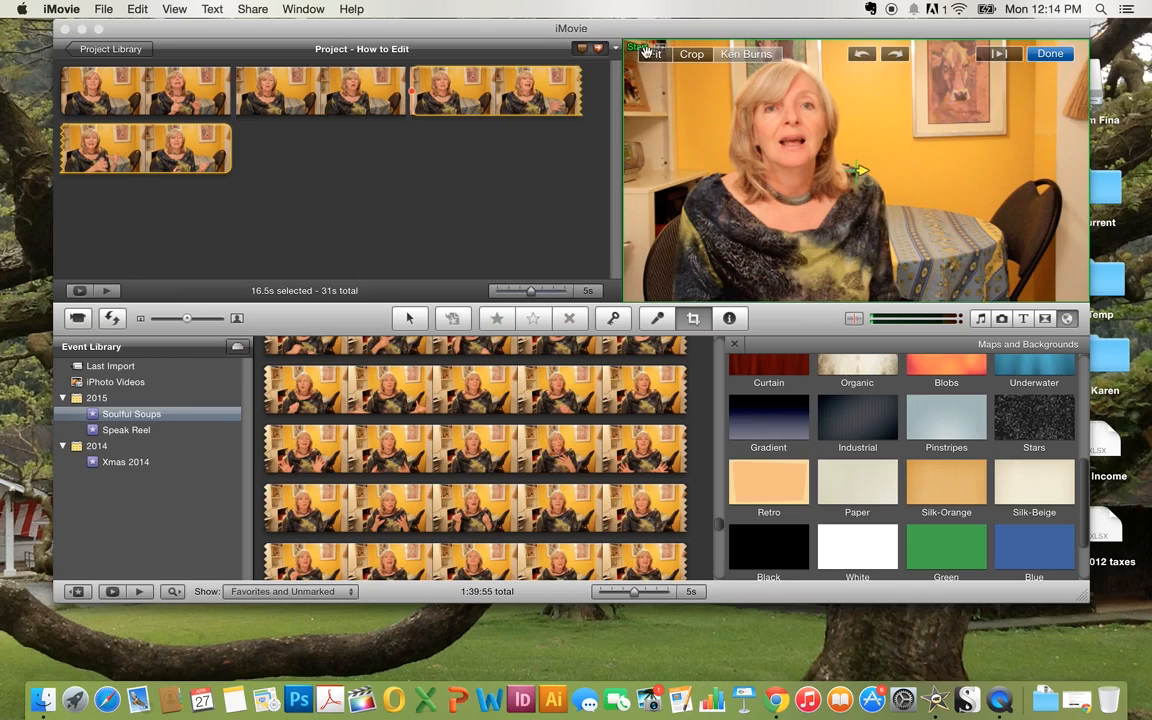
{"action": "left_click", "coordinate": [777, 184]}
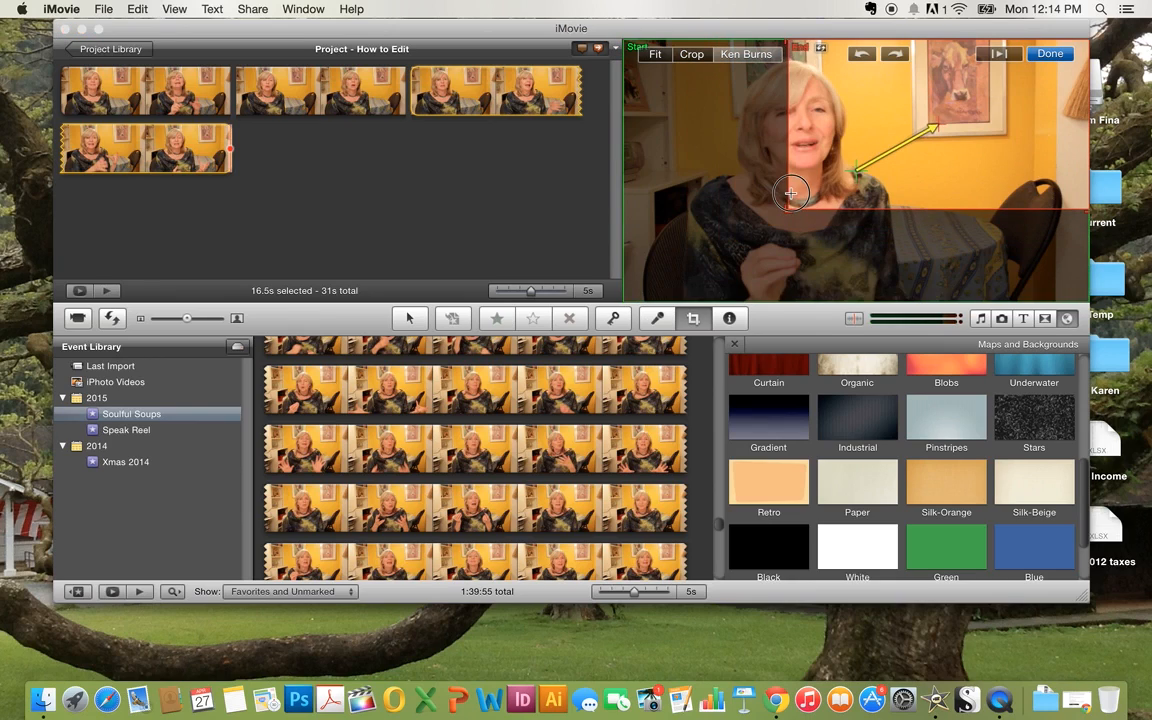
{"action": "left_click_drag", "start_coordinate": [1069, 117], "coordinate": [936, 126]}
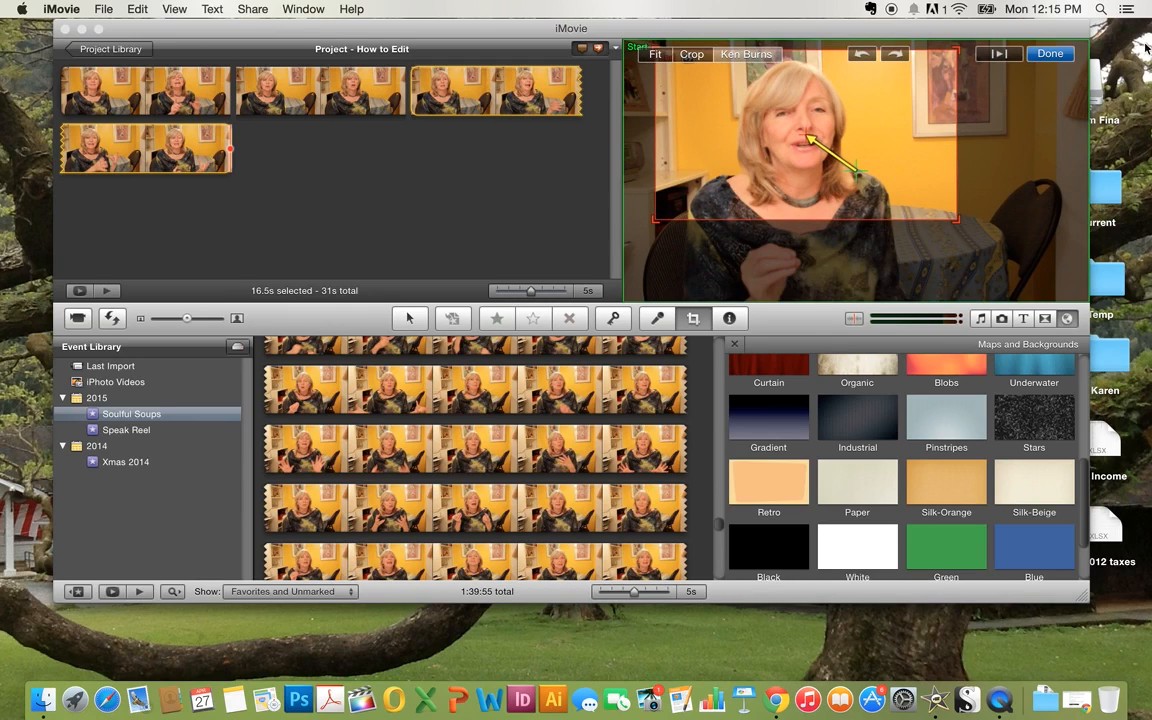
{"action": "left_click", "coordinate": [1064, 56]}
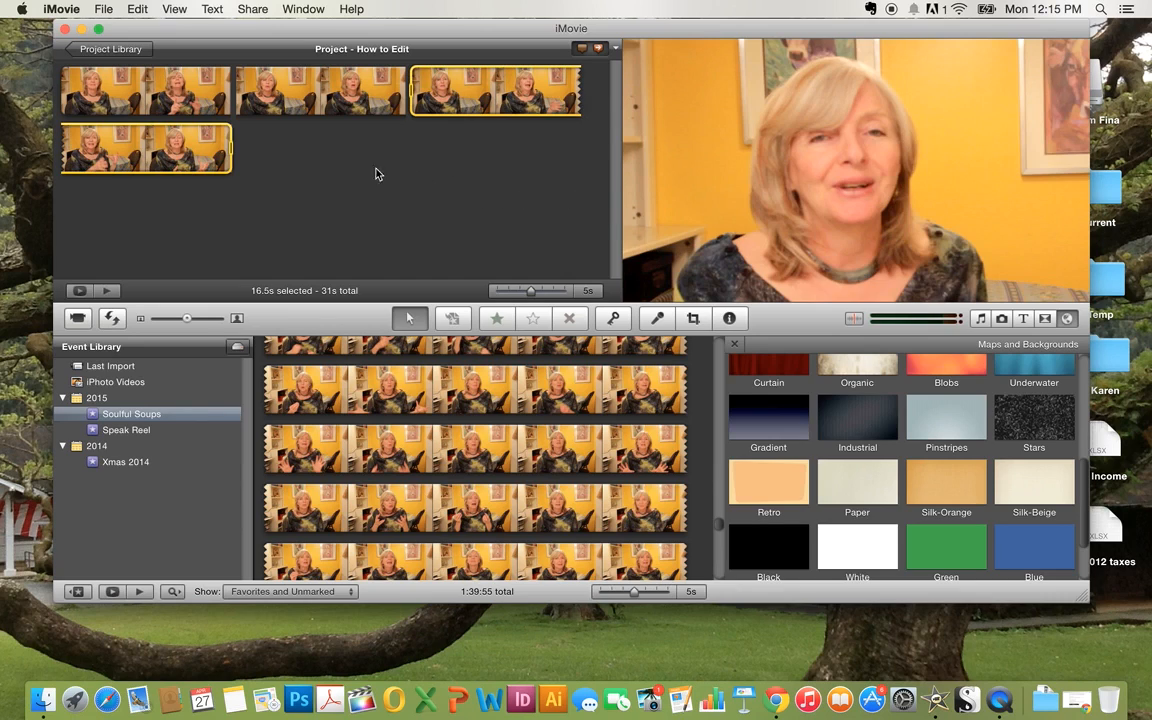
{"action": "mouse_move", "coordinate": [273, 93]}
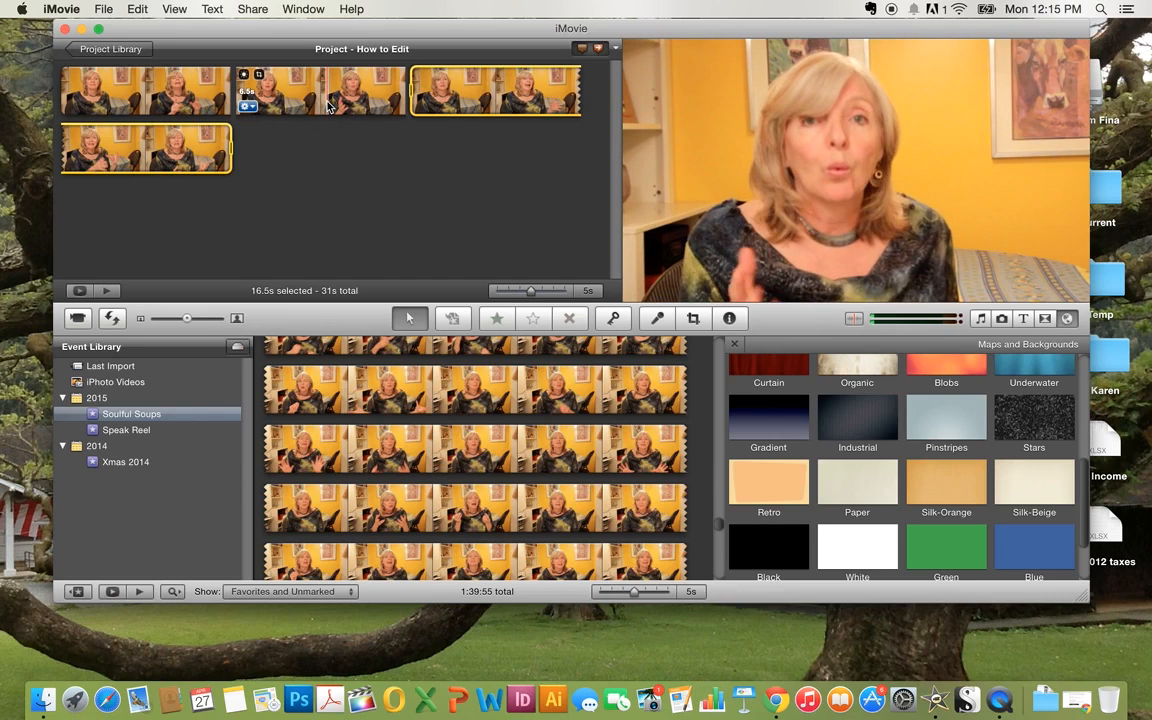
{"action": "key", "text": "space"}
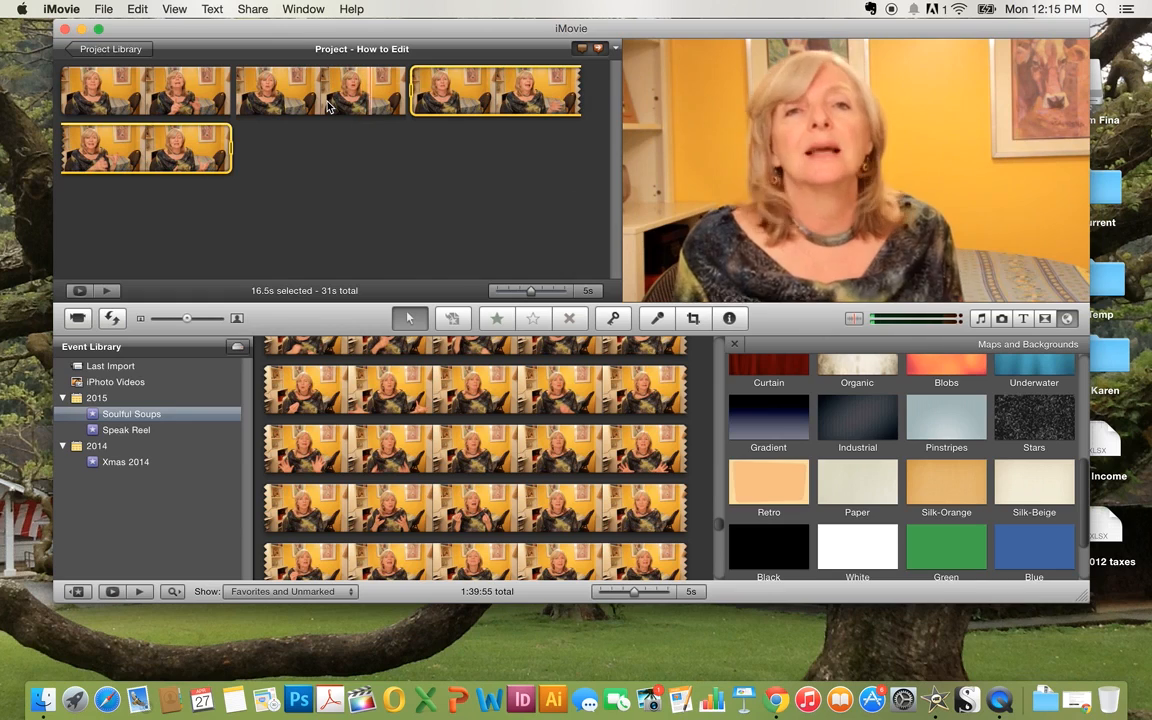